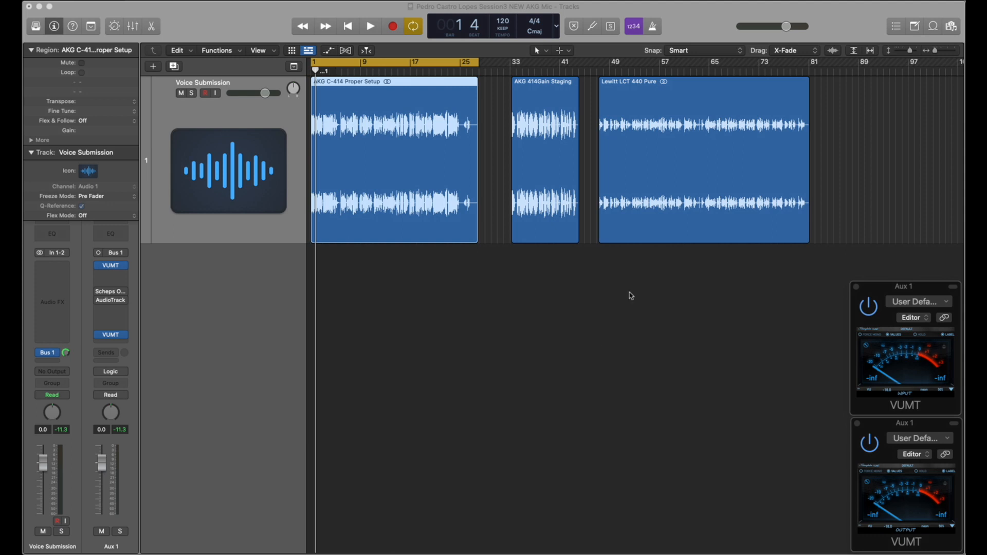
Step: Turn off cycle mode and play the Lewitt LCT 440 Pure region from bar 54 to check its raw level
click(667, 175)
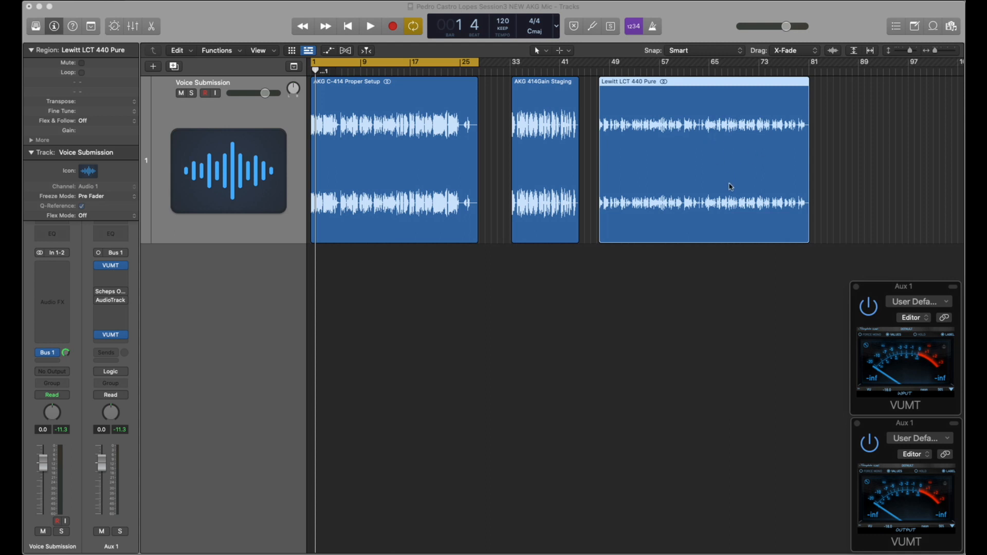
click(628, 72)
click(415, 30)
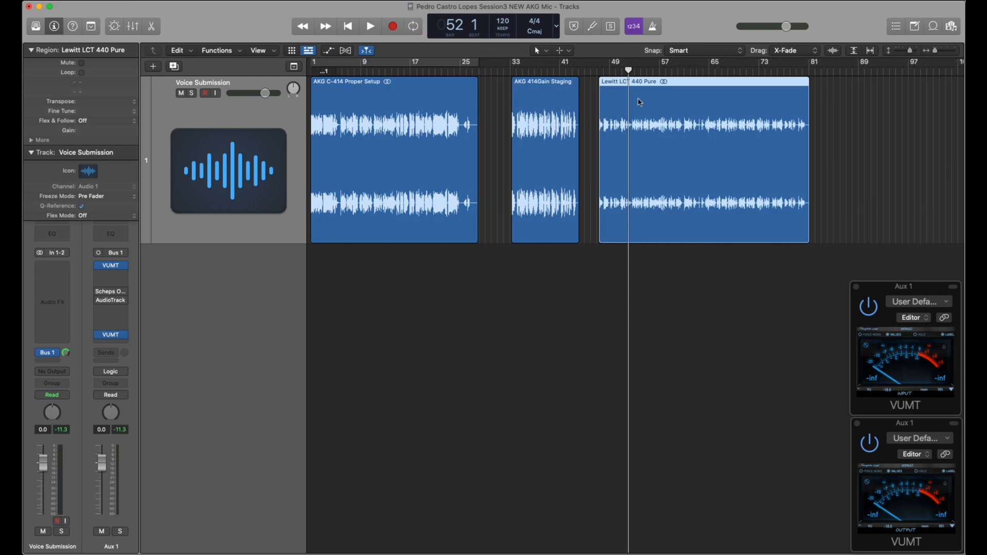
click(640, 72)
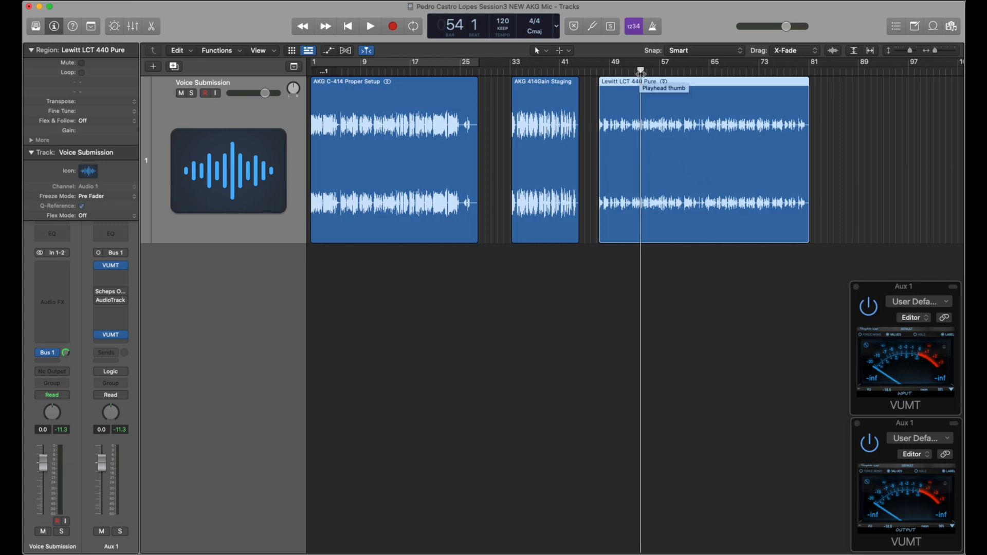
key(space)
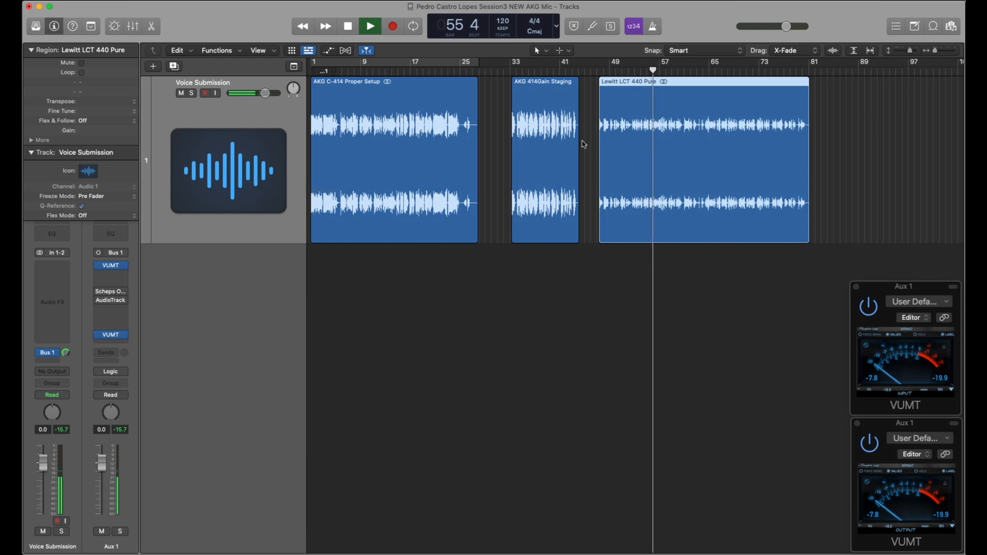
key(space)
Step: Raise the Lewitt LCT 440 Pure region's gain to +7.2 dB and play it from bar 48
click(602, 71)
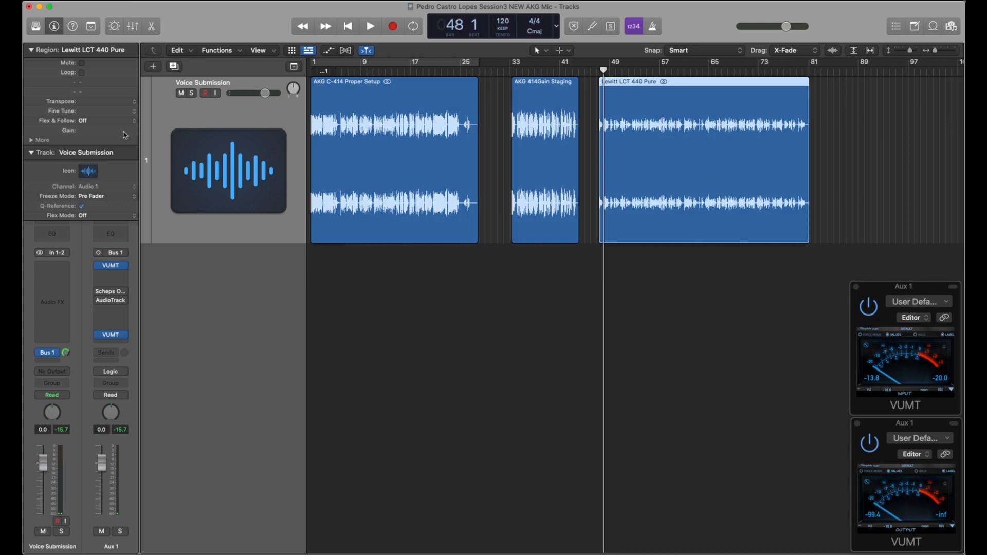
drag(88, 133, 87, 102)
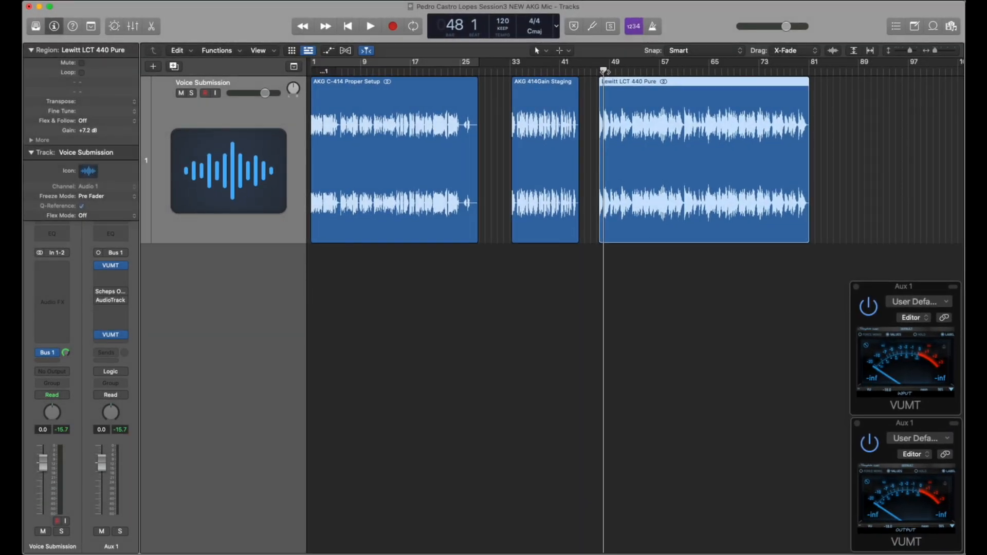
key(space)
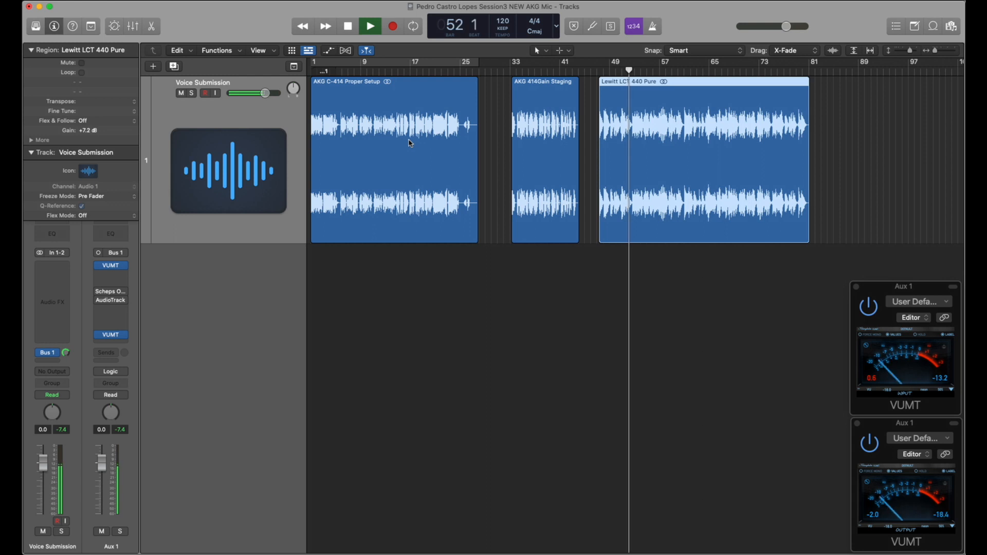
key(space)
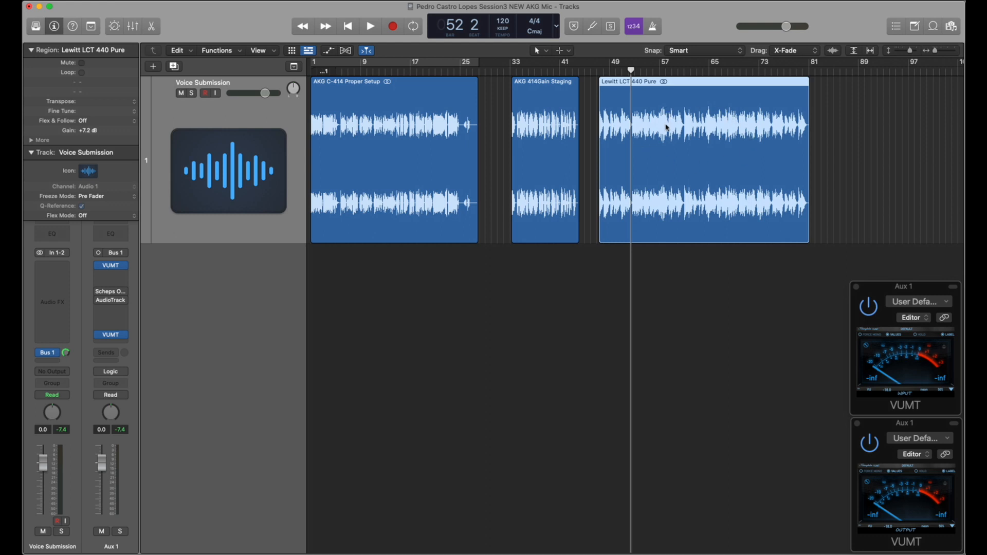
Step: Insert a Level Meter on Aux 1 directly above Scheps Omni Channel and reset the Lewitt region's gain to 0 dB
click(110, 277)
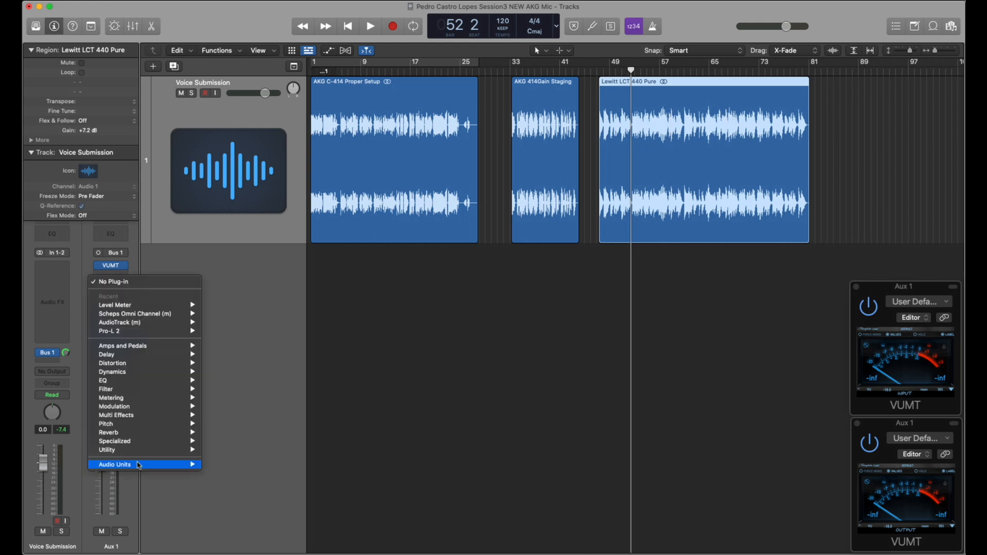
mouse_move(139, 465)
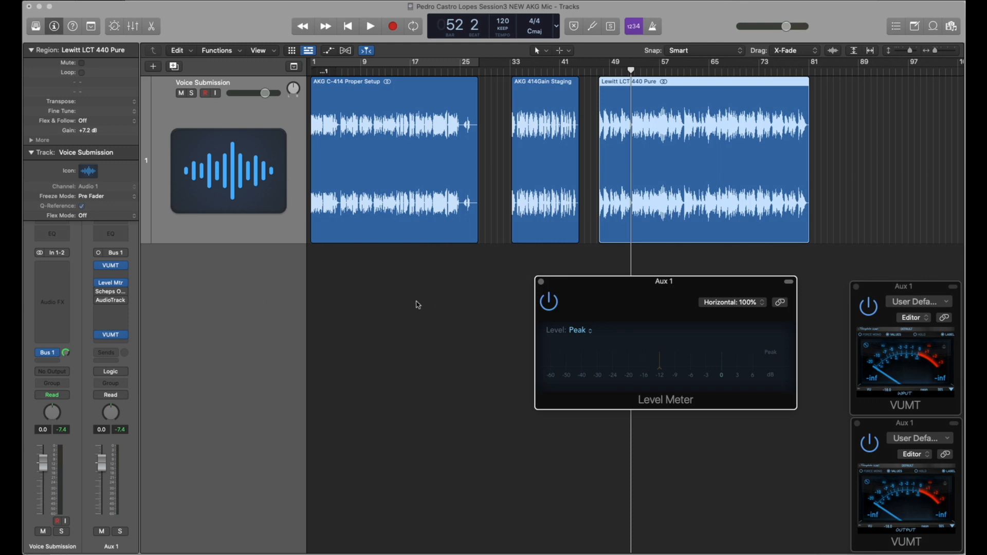
drag(89, 130, 89, 157)
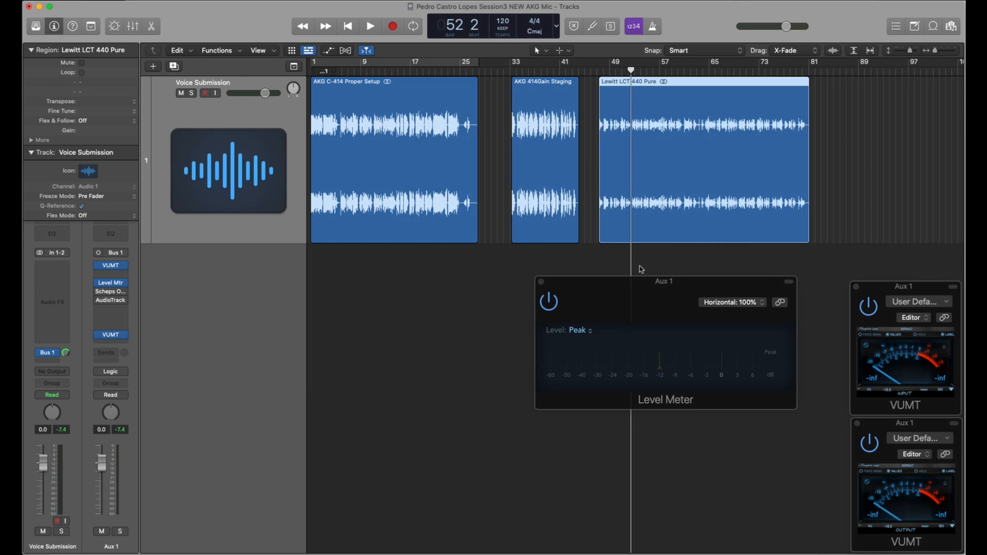
drag(616, 285, 441, 291)
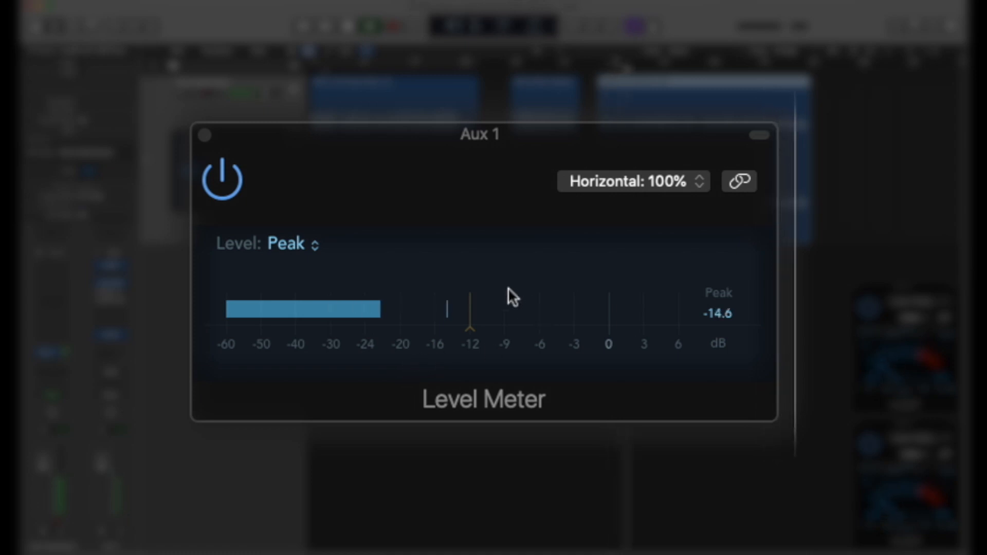
Step: Check the Lewitt region's playback on the Level Meter and set the meter's level marker to -6 dB
key(space)
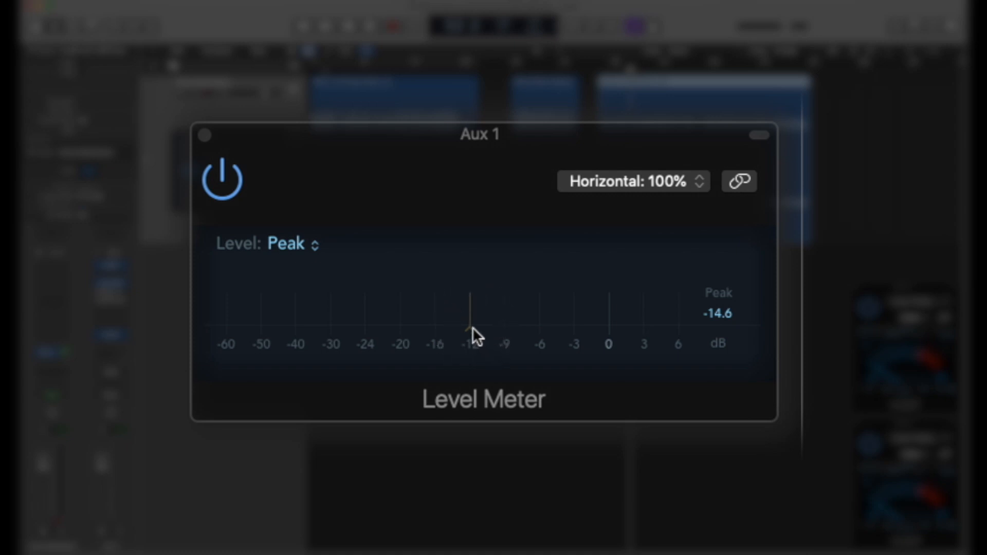
drag(473, 327, 538, 329)
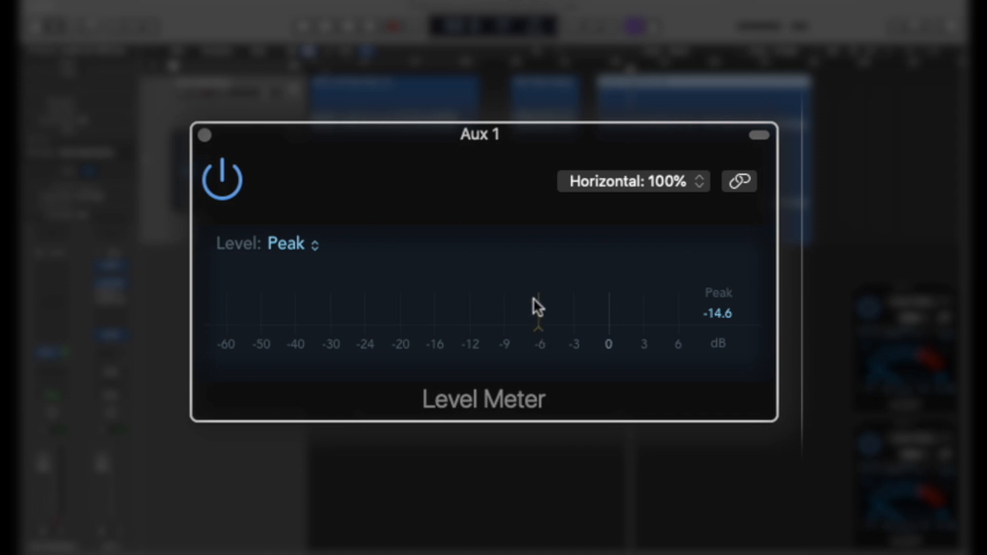
mouse_move(541, 325)
mouse_down()
mouse_move(623, 321)
mouse_move(315, 326)
mouse_move(313, 315)
mouse_up()
mouse_move(605, 330)
mouse_down()
mouse_move(437, 352)
mouse_move(540, 346)
mouse_up()
Step: Raise the Lewitt region's gain to +7.0 dB and compare its playback level with the Level Meter's -6 dB marker
key(space)
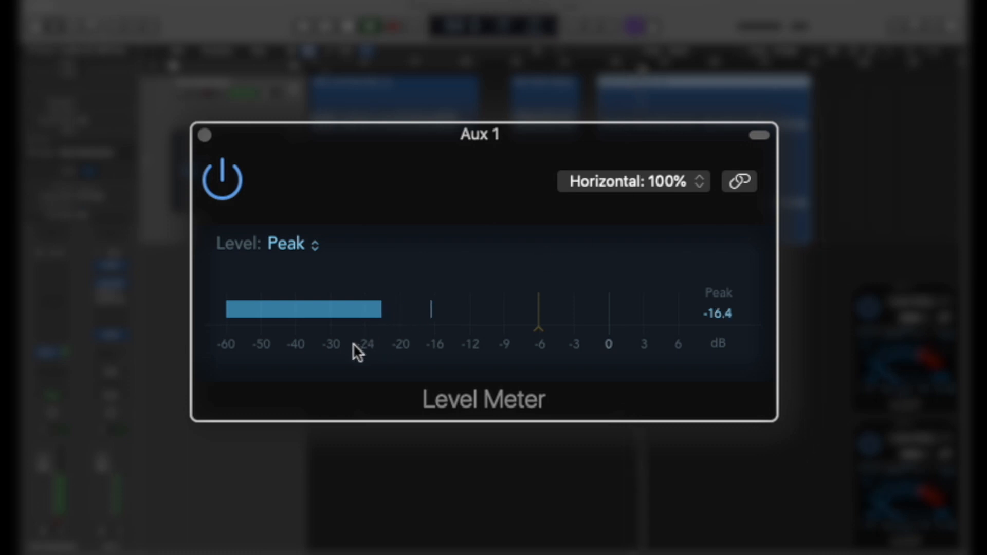
key(space)
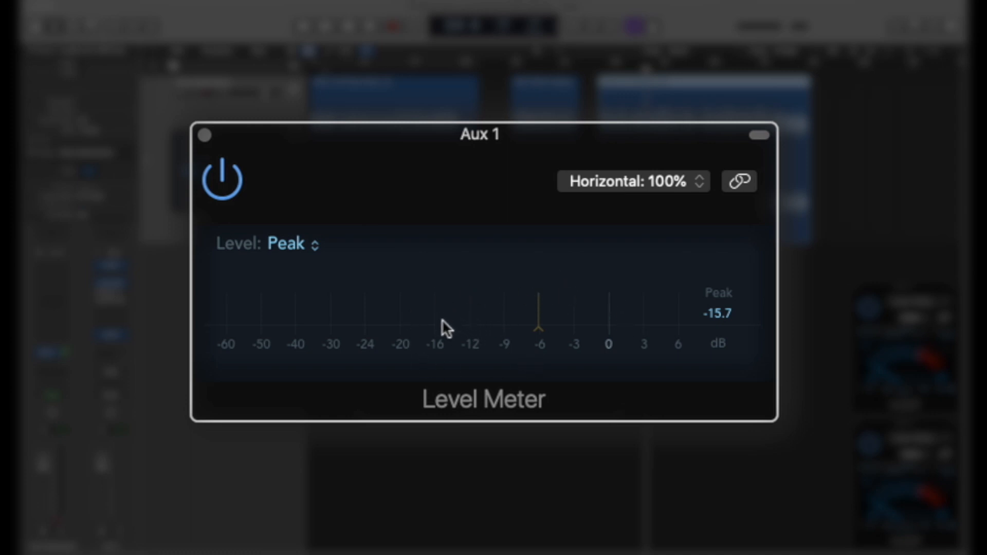
key(space)
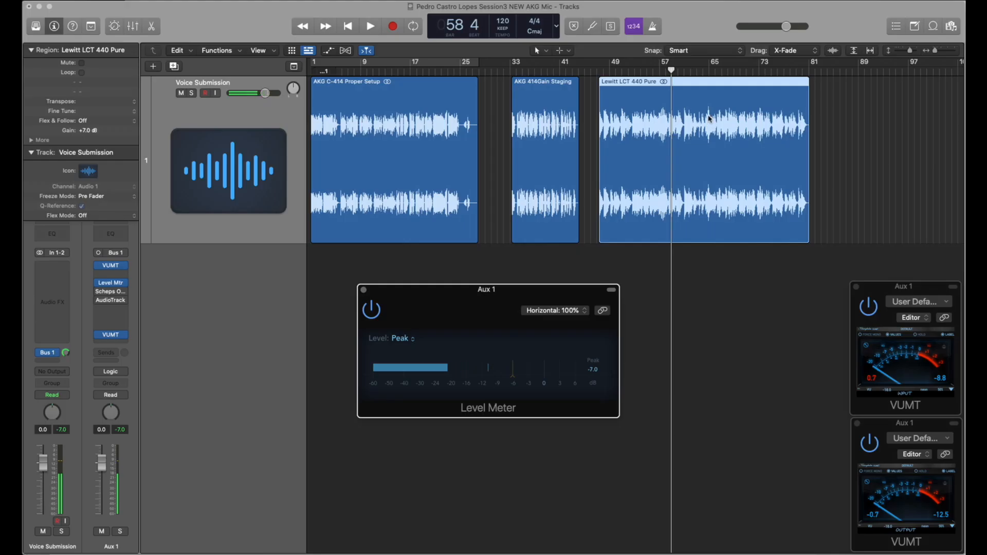
click(702, 72)
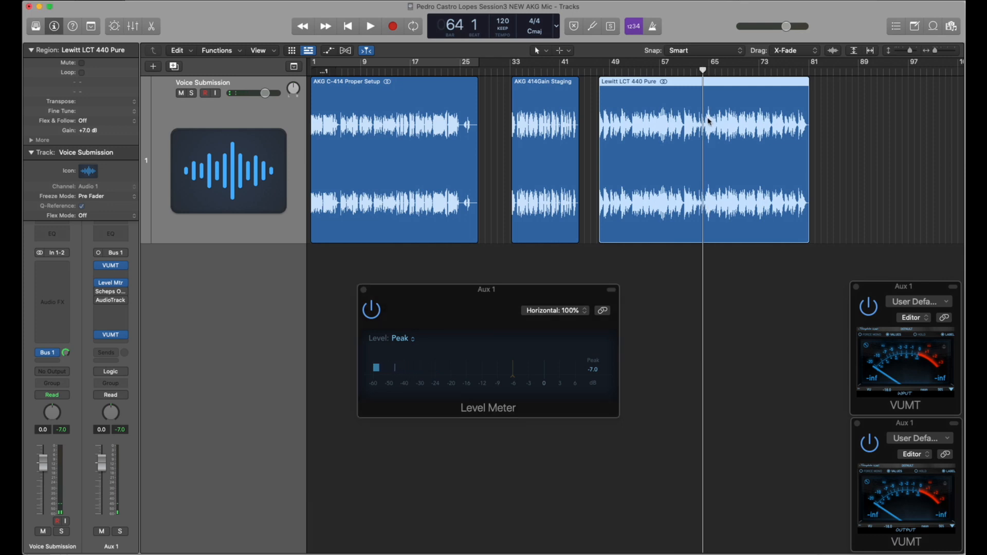
Step: Reset the Lewitt LCT 440 Pure region's gain to 0 dB and close the Level Meter window
scroll(709, 121, up, 5)
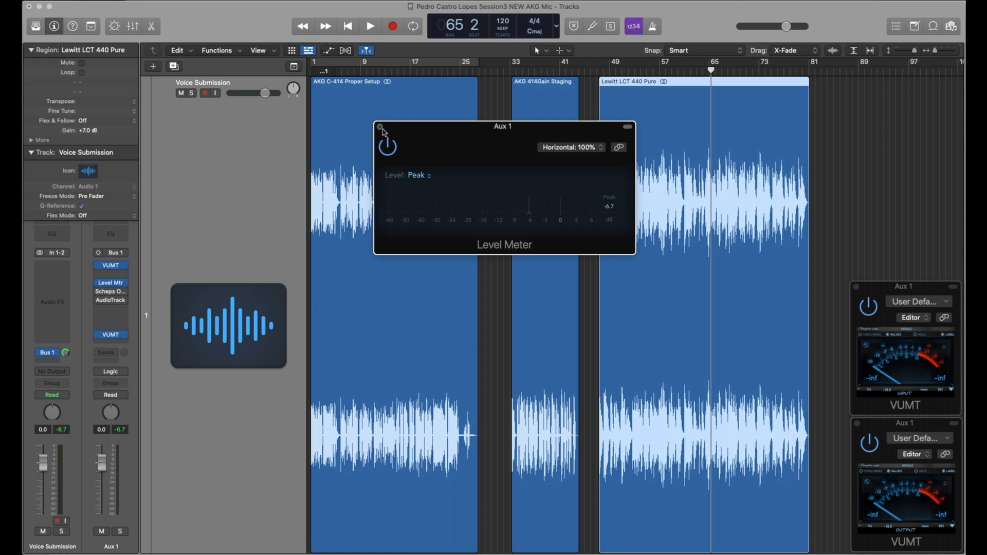
key(super+Up)
key(super+Up)
key(super+Up)
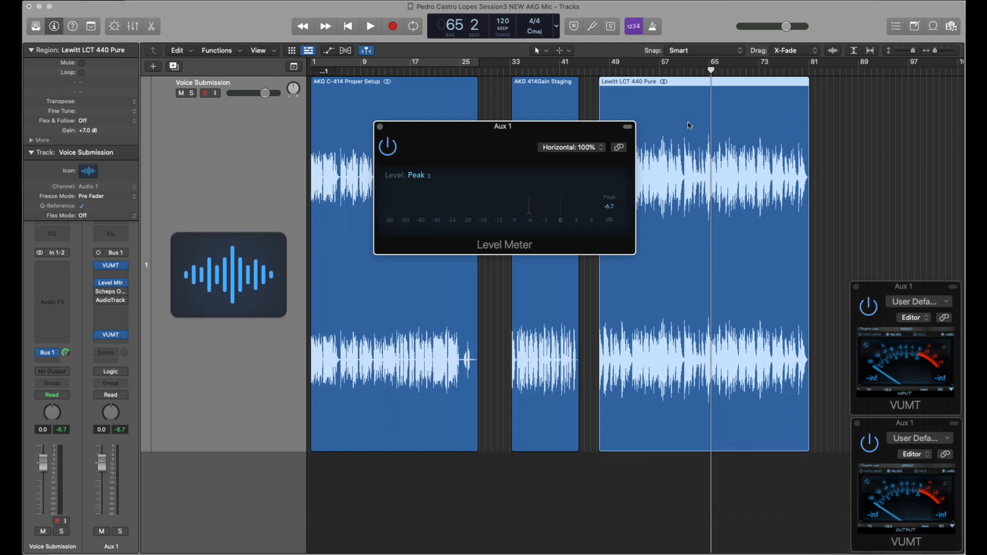
key(super+Up)
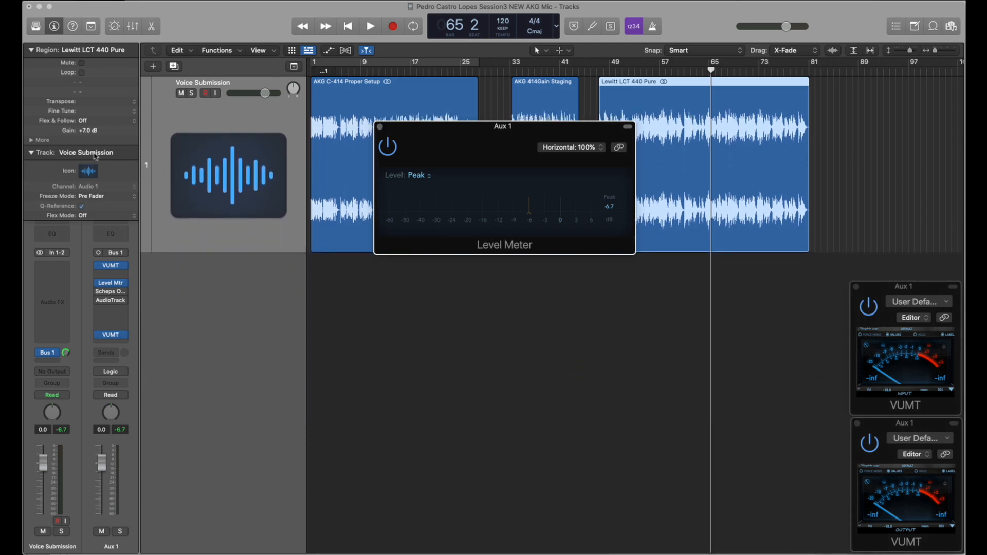
double_click(85, 130)
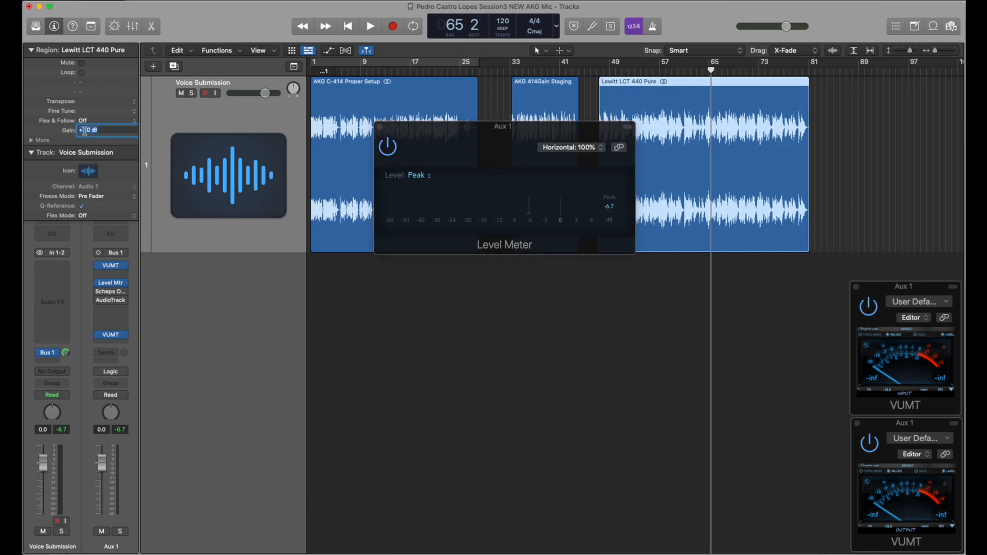
text(0)
key(Return)
click(380, 127)
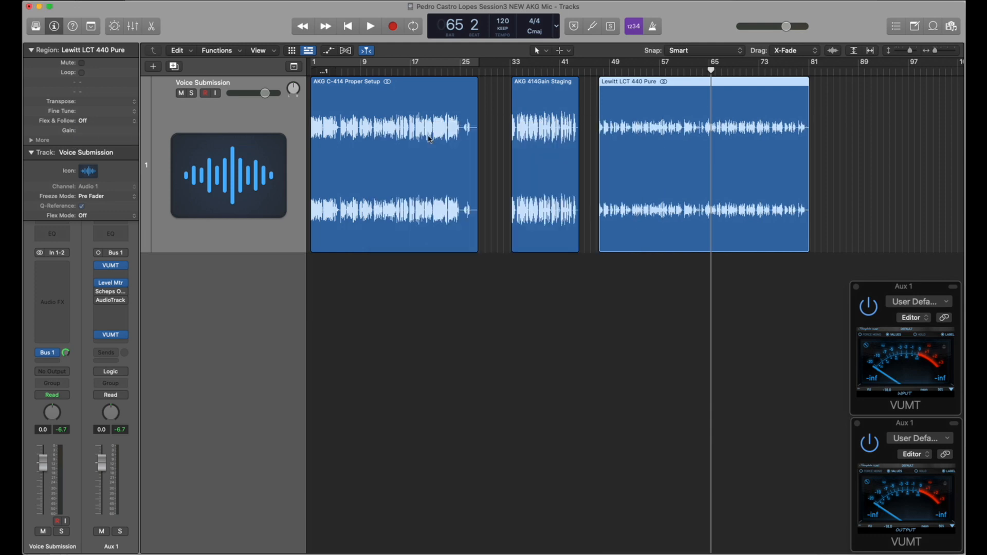
Step: Play the opening of the AKG 414Gain Staging region from its start near bar 33
drag(712, 71, 509, 70)
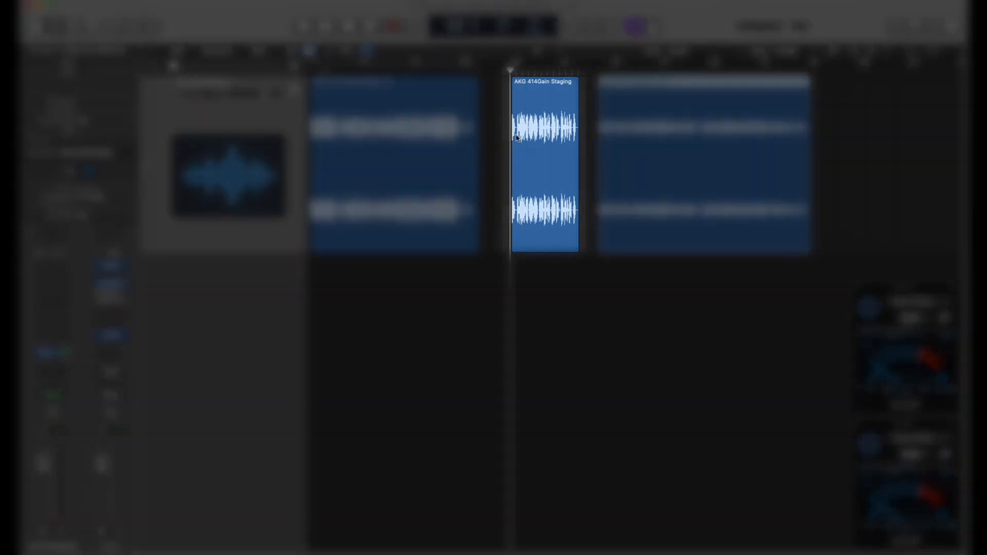
key(space)
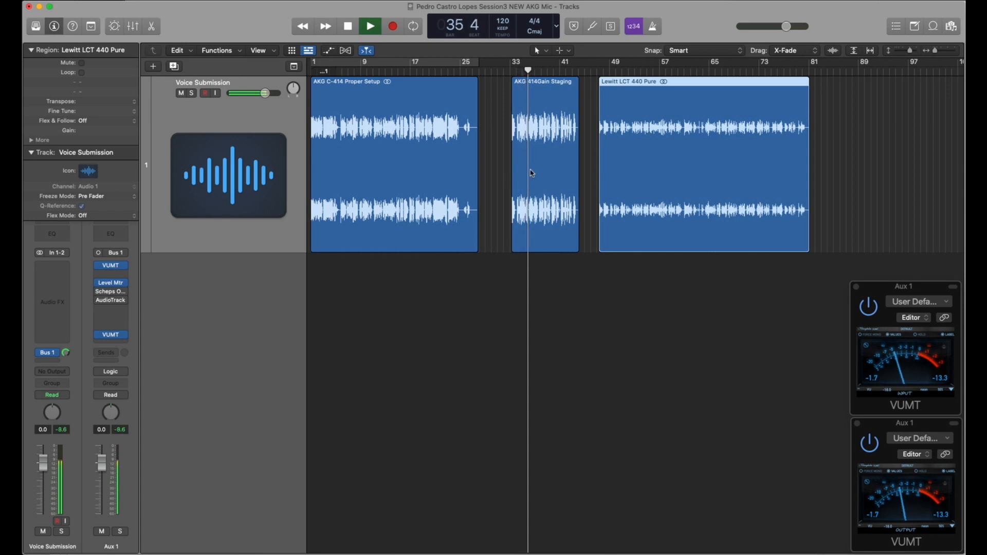
key(space)
Step: Reopen Aux 1's Level Meter below the track and play the AKG 414Gain Staging region to check its peaks
key(super+Right)
key(super+Right)
key(super+Right)
key(super+Right)
scroll(535, 171, left, 2)
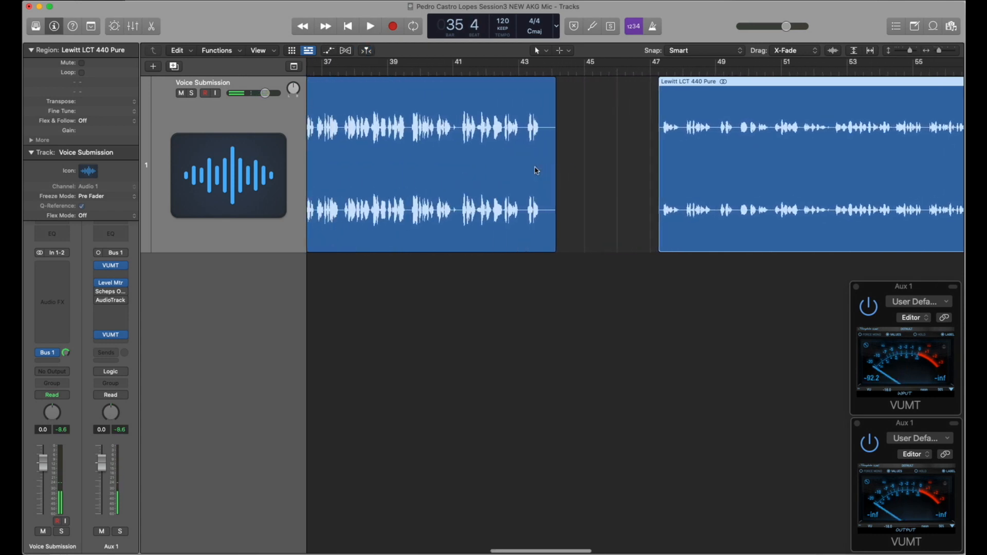
scroll(535, 171, left, 2)
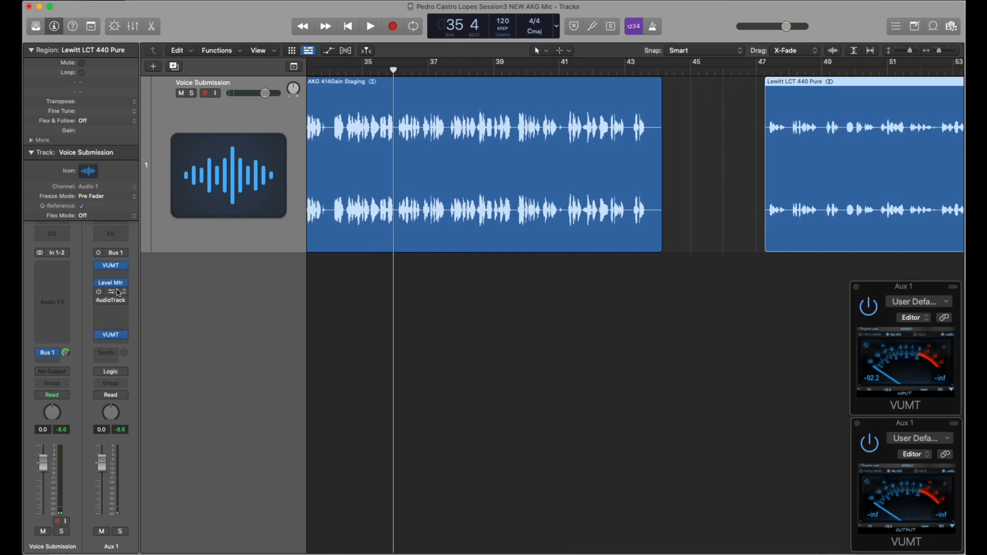
click(114, 284)
drag(502, 185, 523, 296)
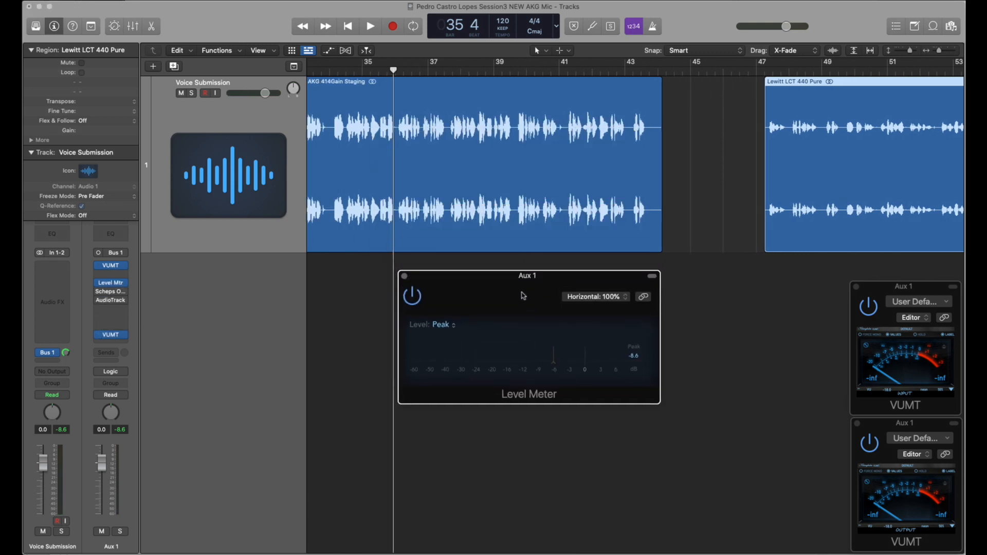
key(space)
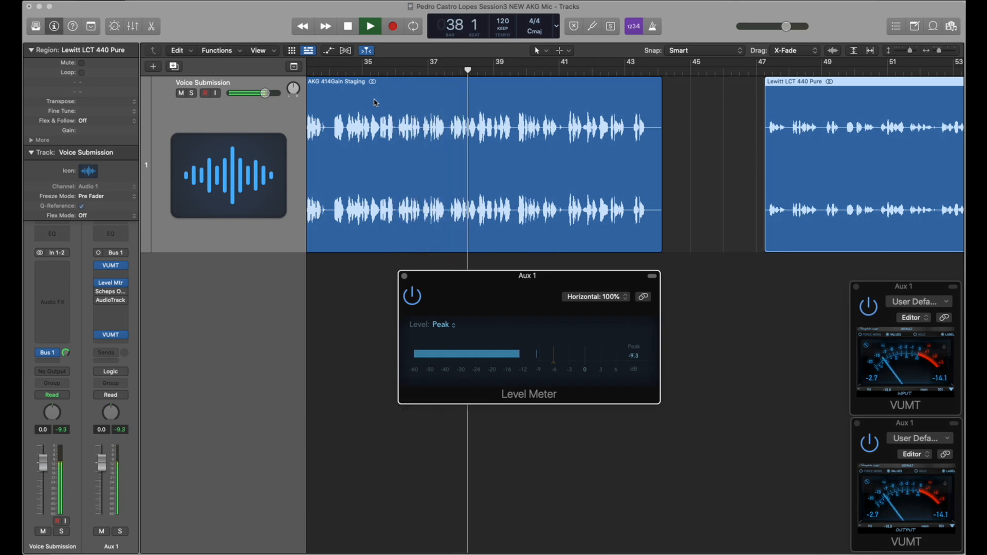
key(space)
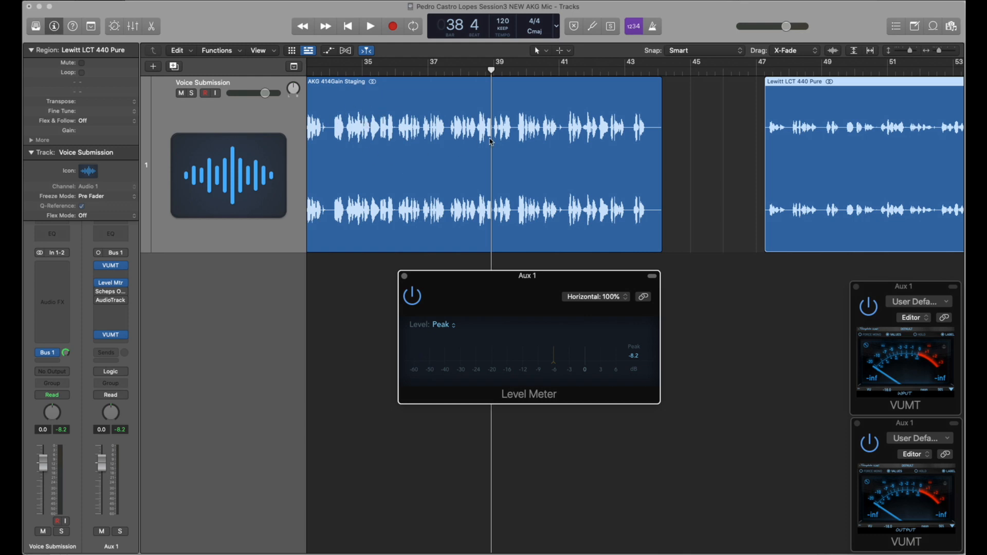
Step: Replay the AKG 414Gain Staging region from about bar 37 and examine the peaks in its waveform
click(429, 72)
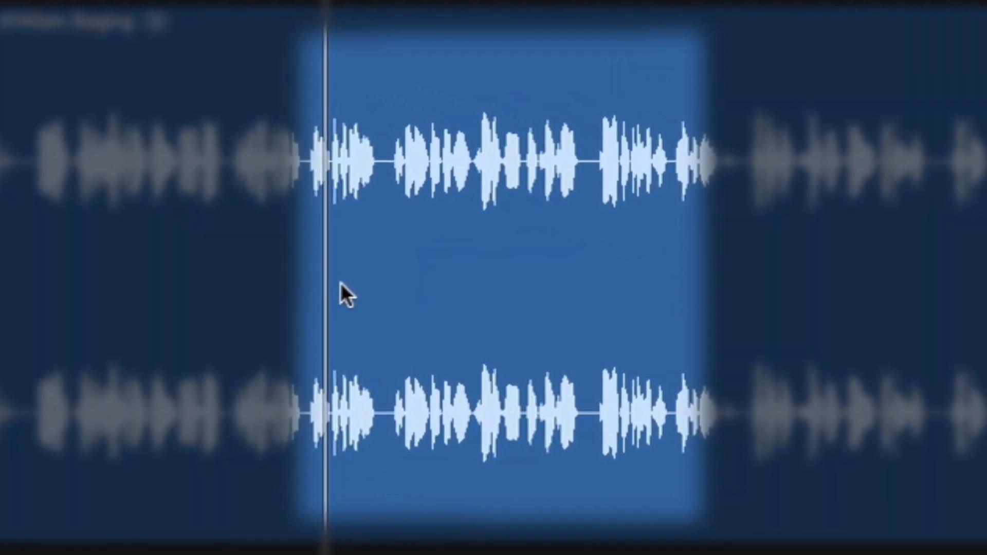
key(space)
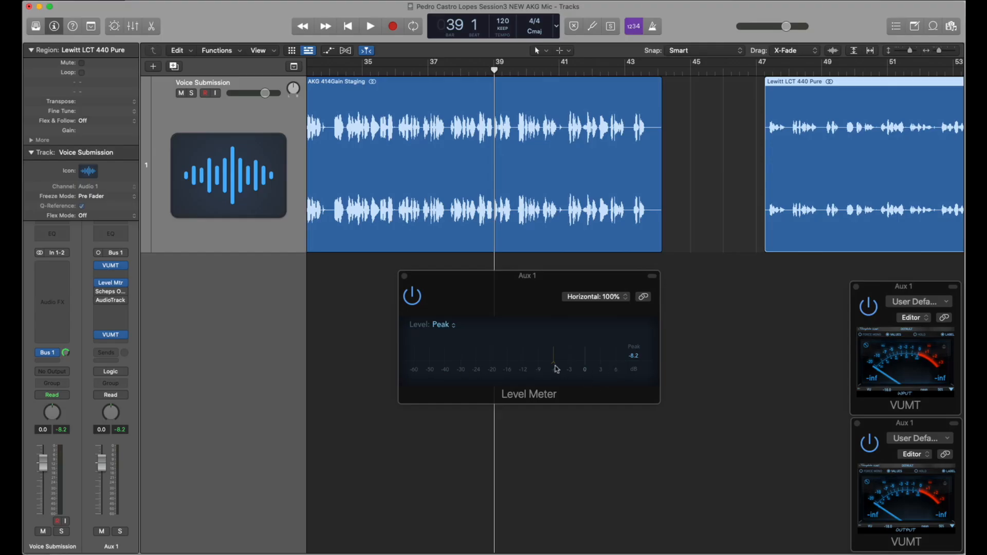
drag(493, 71, 420, 72)
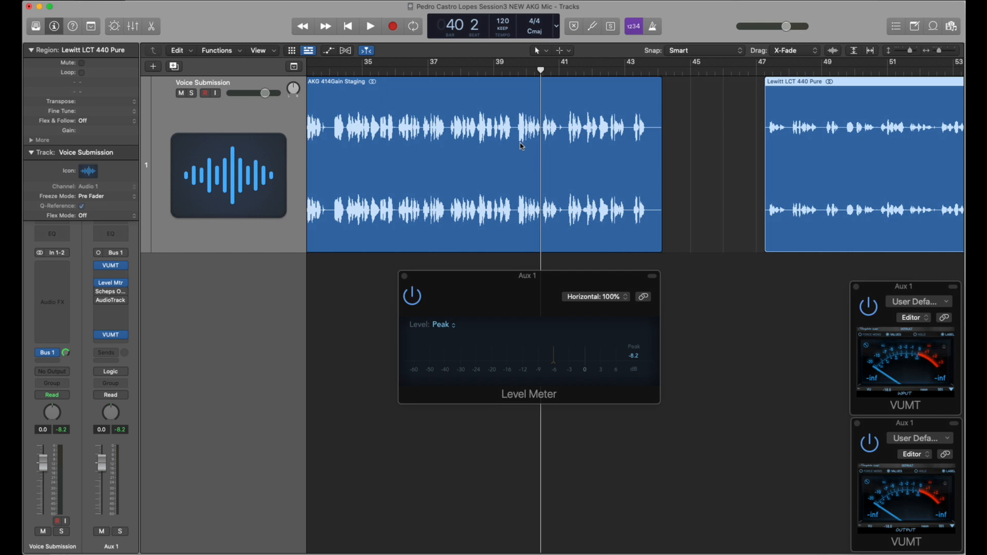
scroll(522, 146, right, 2)
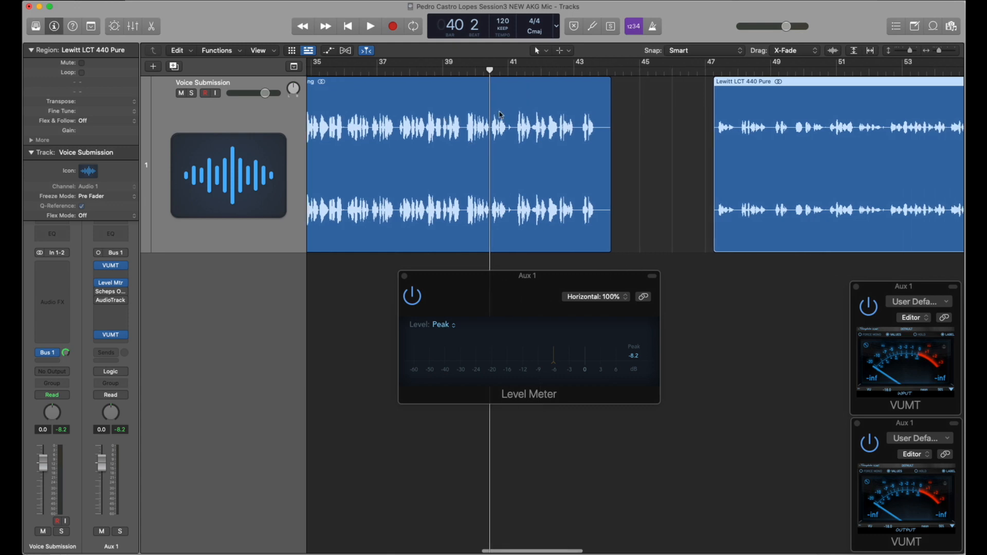
scroll(473, 100, left, 5)
scroll(537, 123, up, 5)
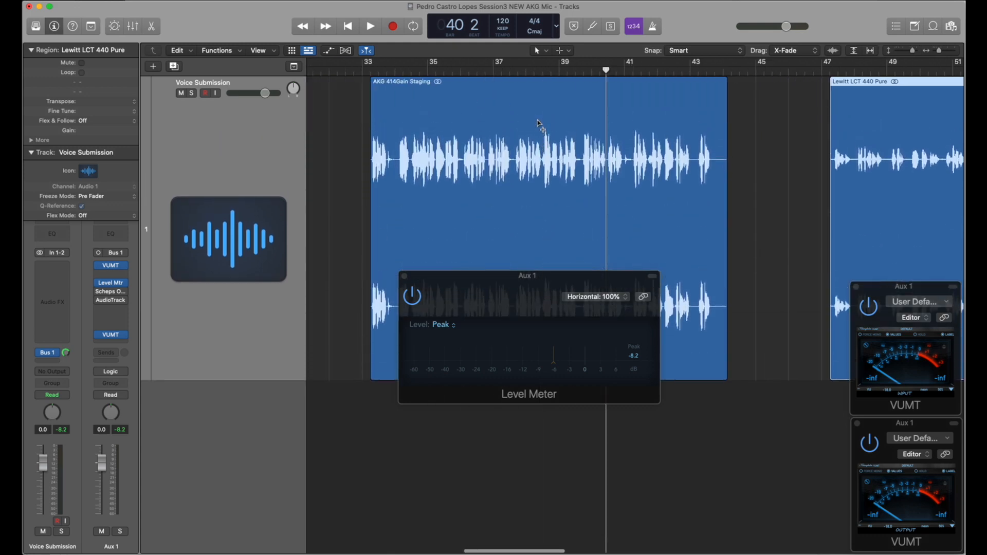
Step: Close Aux 1's Level Meter window and examine the whole AKG 414Gain Staging waveform
scroll(538, 123, left, 3)
scroll(539, 124, left, 5)
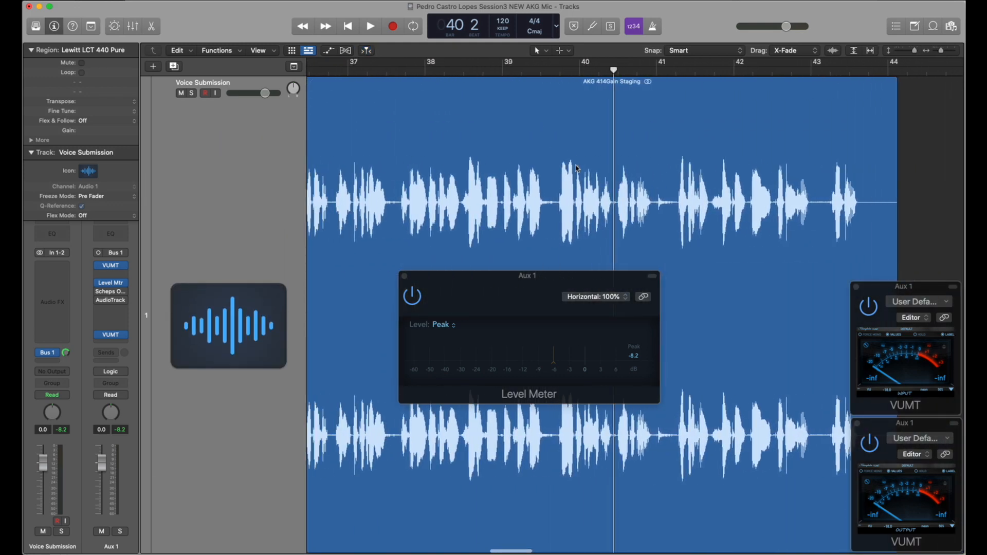
click(404, 276)
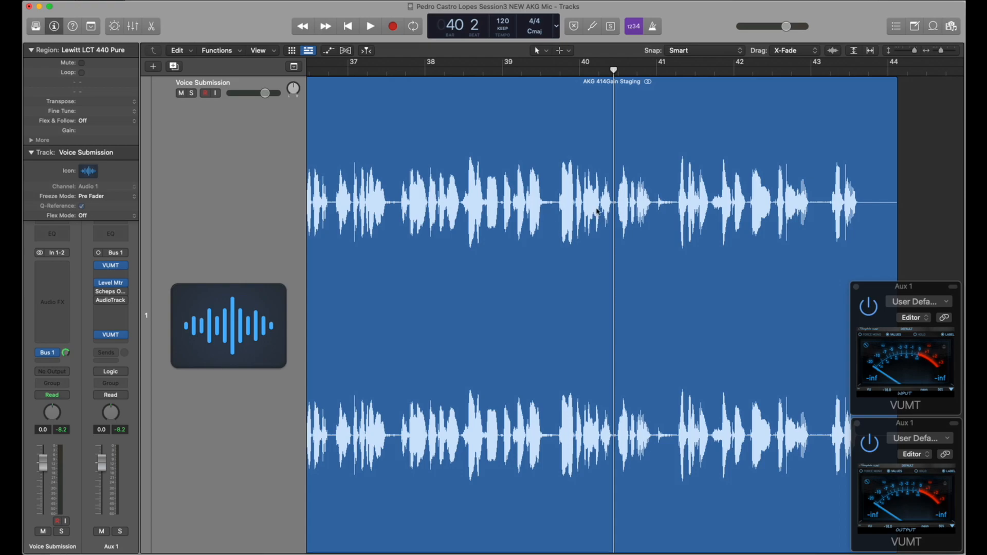
key(super+Left)
key(super+Left)
key(super+Left)
key(super+Up)
key(super+Up)
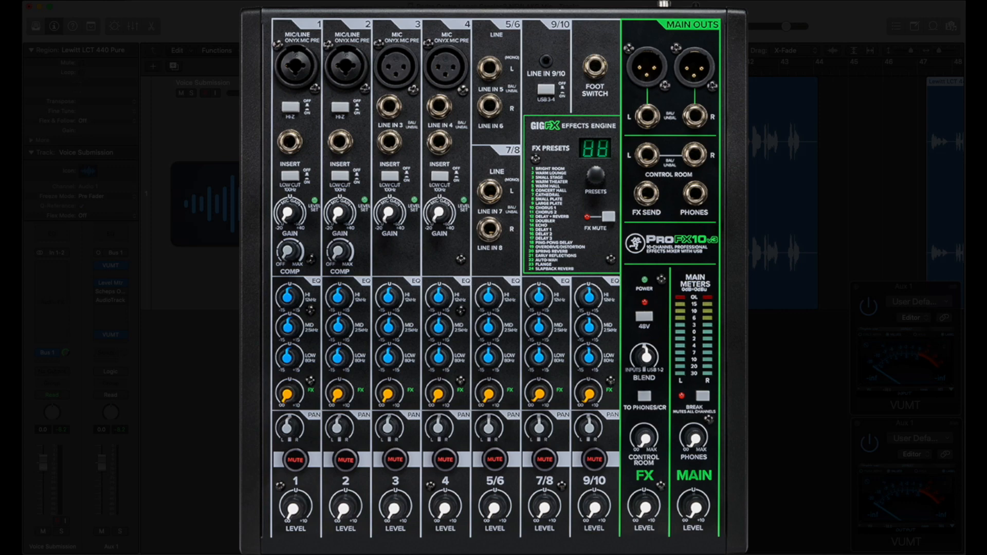
Step: Play the AKG C-414 Proper Setup region from bar 6, check its peaks in Aux 1's Level Meter below the track, and close the meter
scroll(707, 201, left, 2)
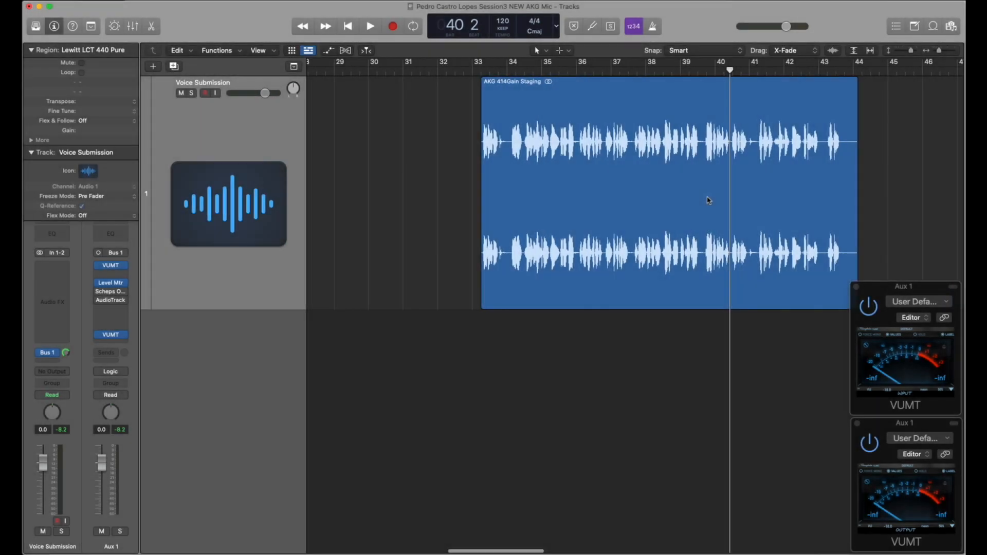
scroll(707, 199, down, 5)
scroll(707, 198, left, 3)
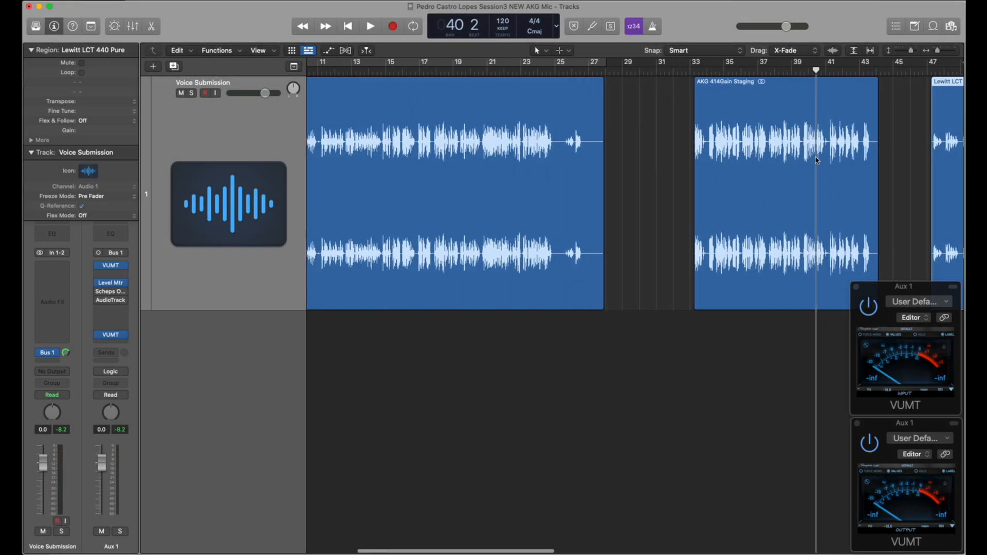
scroll(689, 162, left, 5)
click(395, 70)
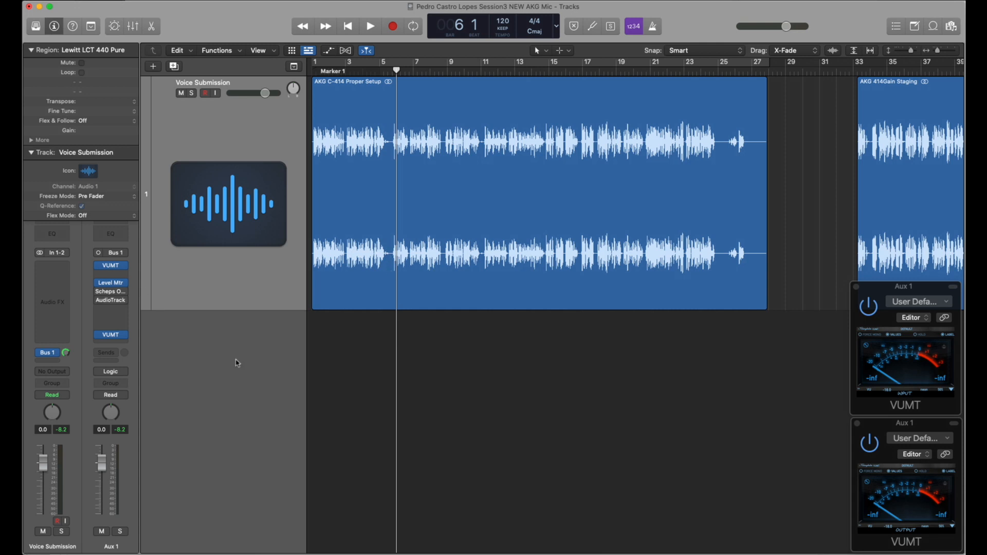
click(110, 282)
key(space)
drag(478, 322, 511, 409)
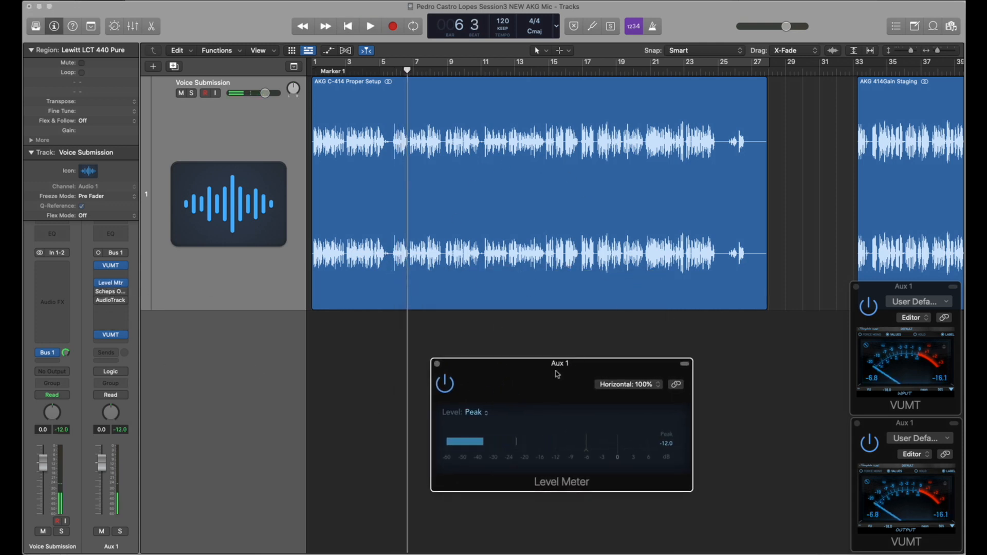
drag(557, 371, 539, 359)
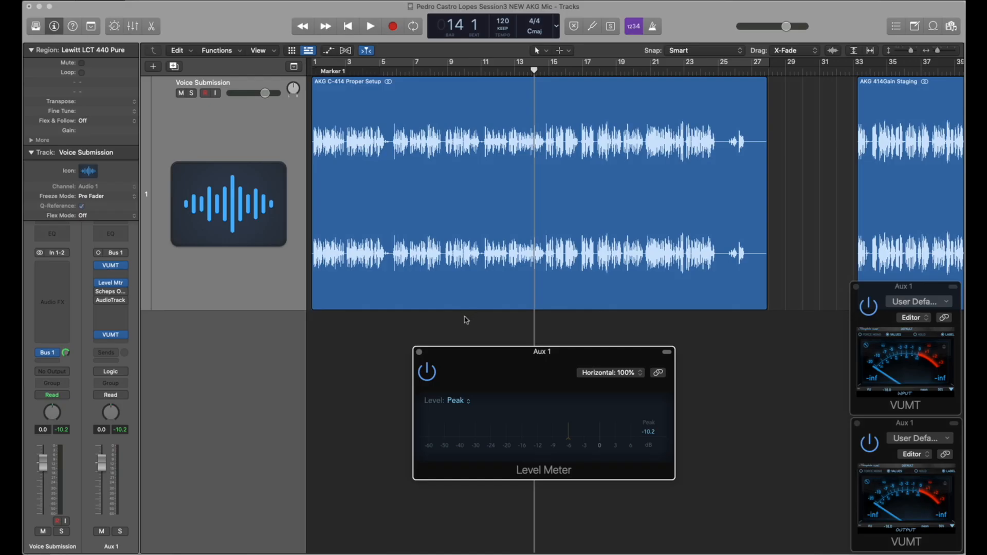
click(169, 125)
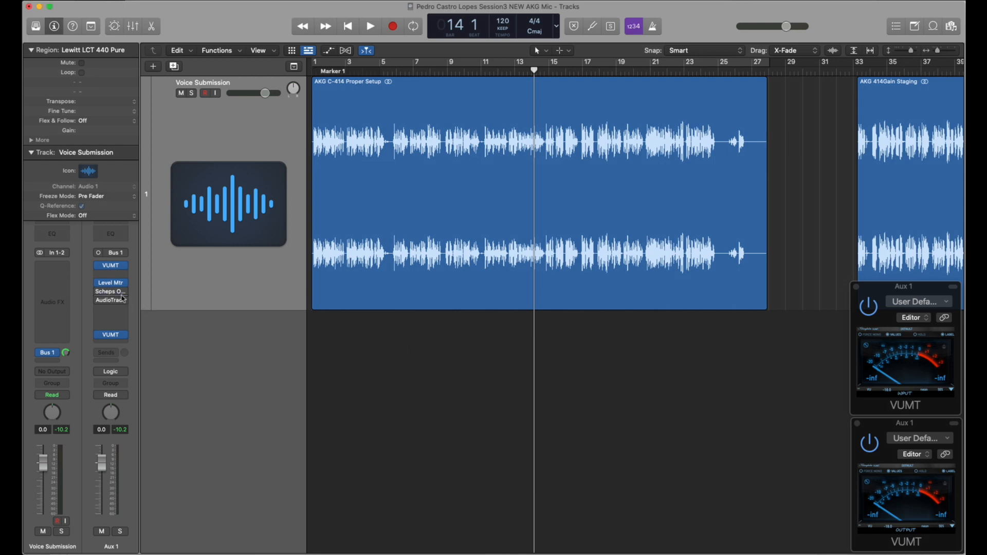
Step: Open Scheps Omni Channel on Aux 1 and examine its PRE saturation and DS2 de-esser settings
mouse_move(117, 294)
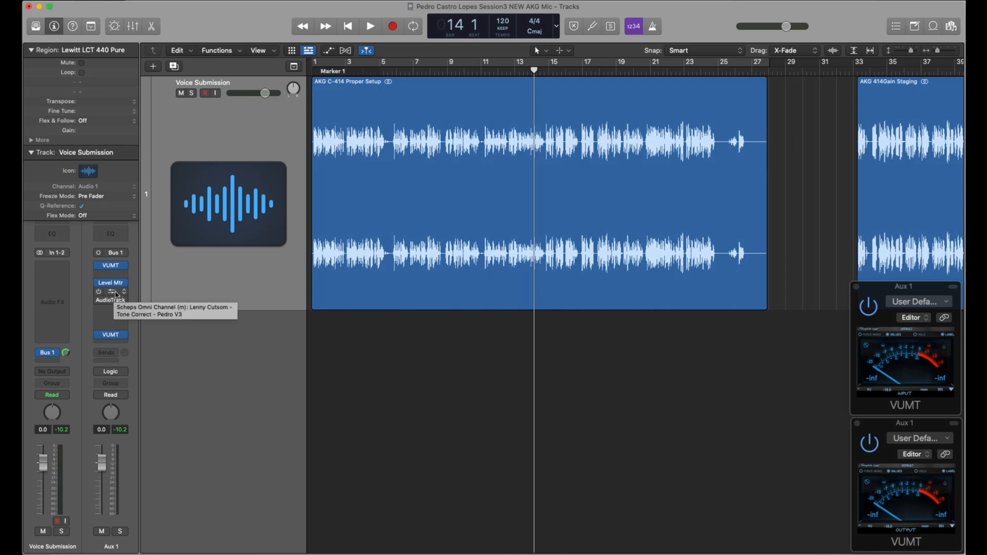
click(116, 294)
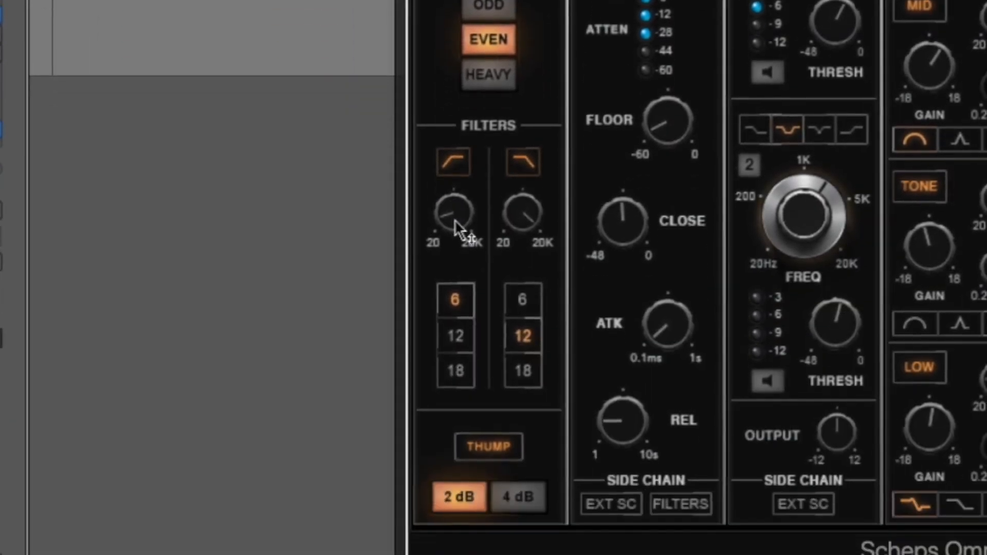
mouse_move(457, 550)
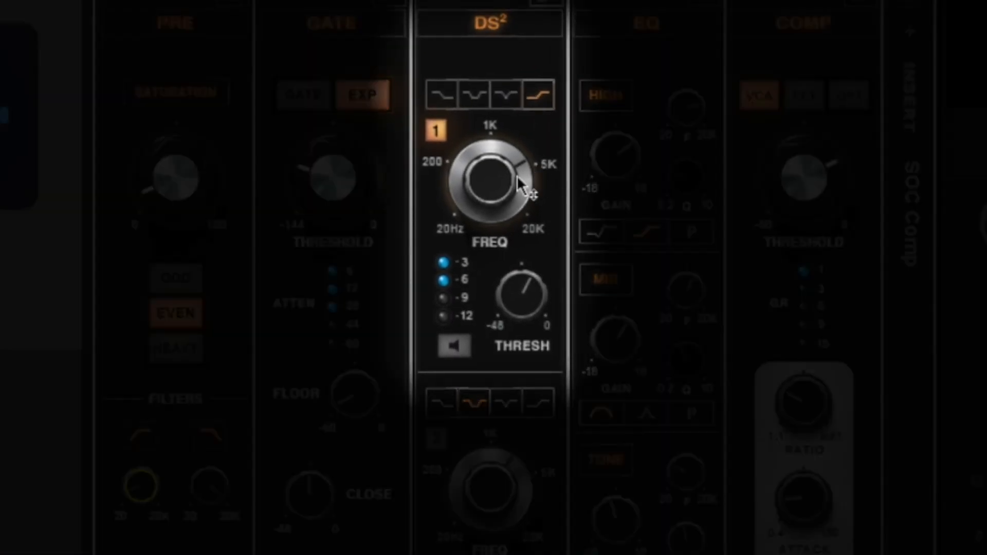
mouse_move(498, 175)
drag(498, 175, 498, 175)
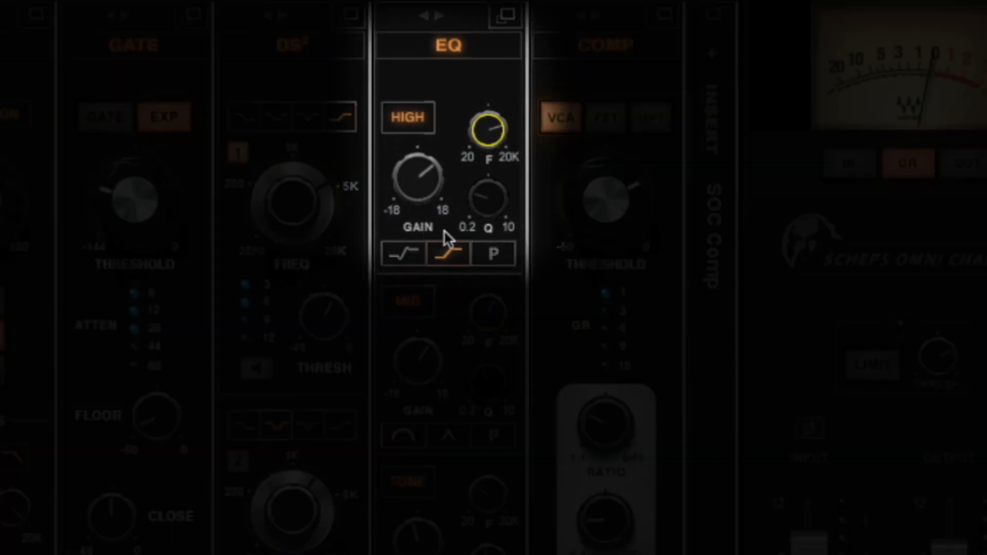
Step: Examine the High, Mid, Tone and Low bands in the EQ section of Scheps Omni Channel
click(482, 136)
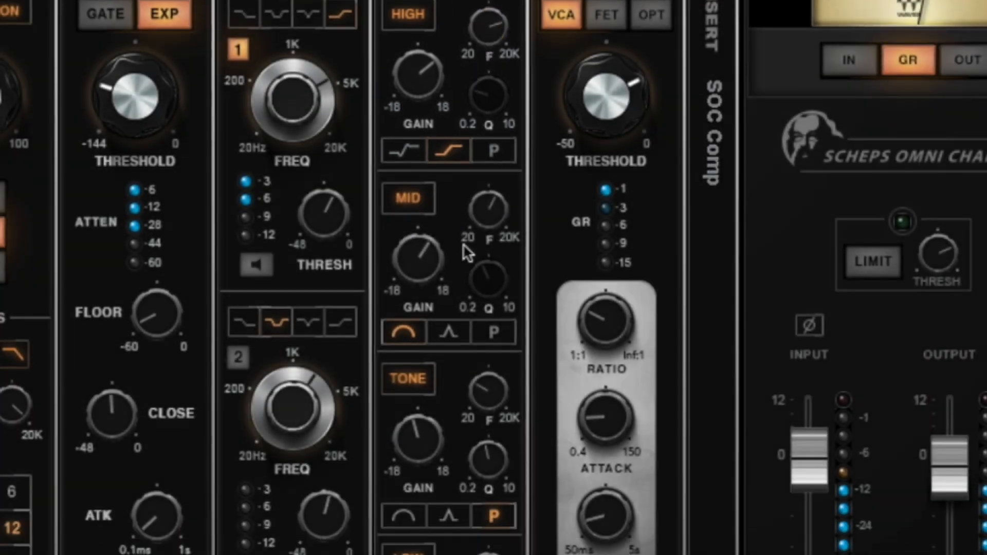
click(422, 351)
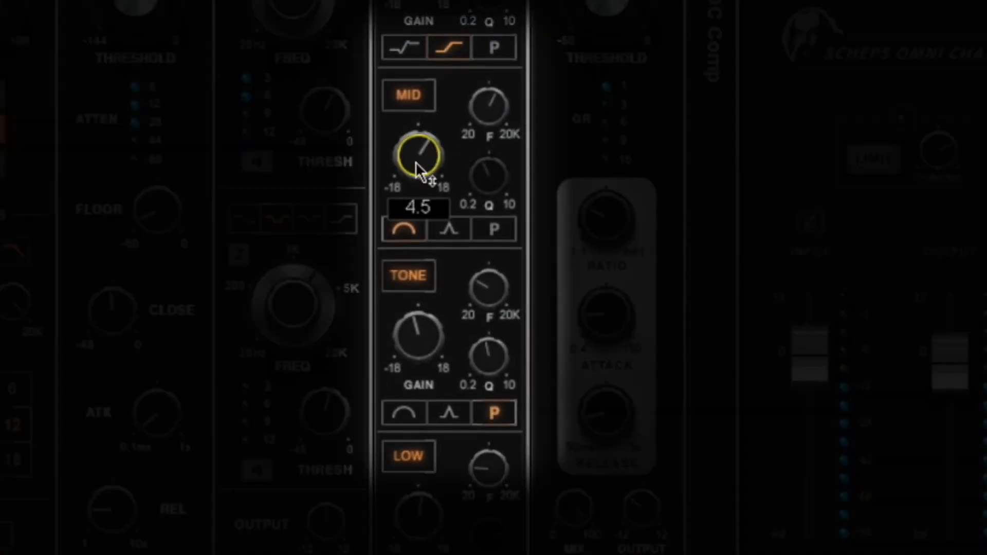
click(488, 107)
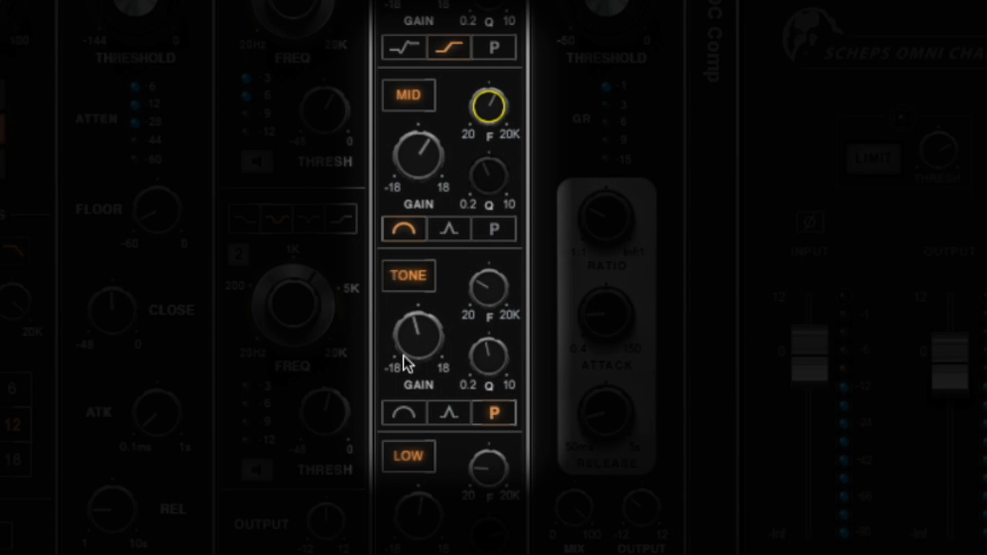
click(493, 300)
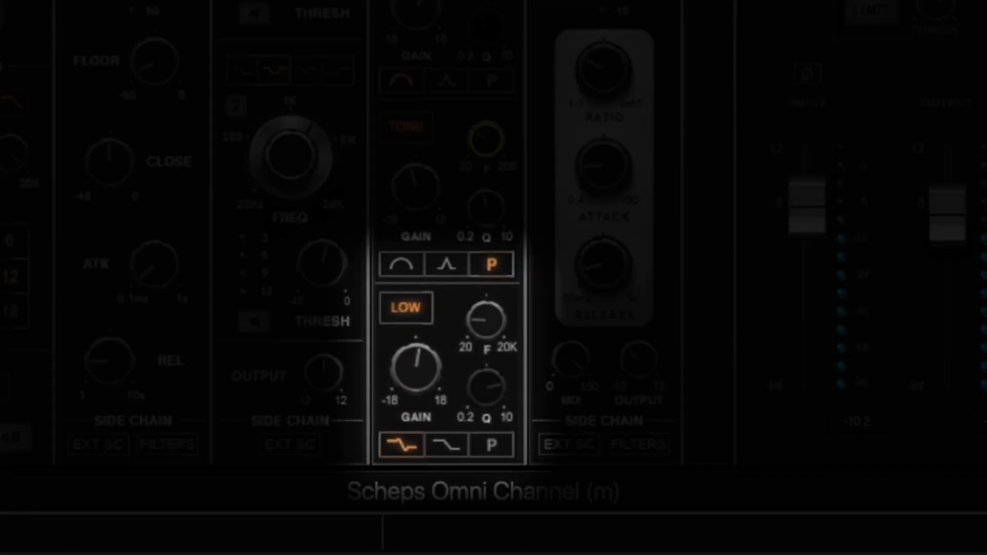
click(488, 468)
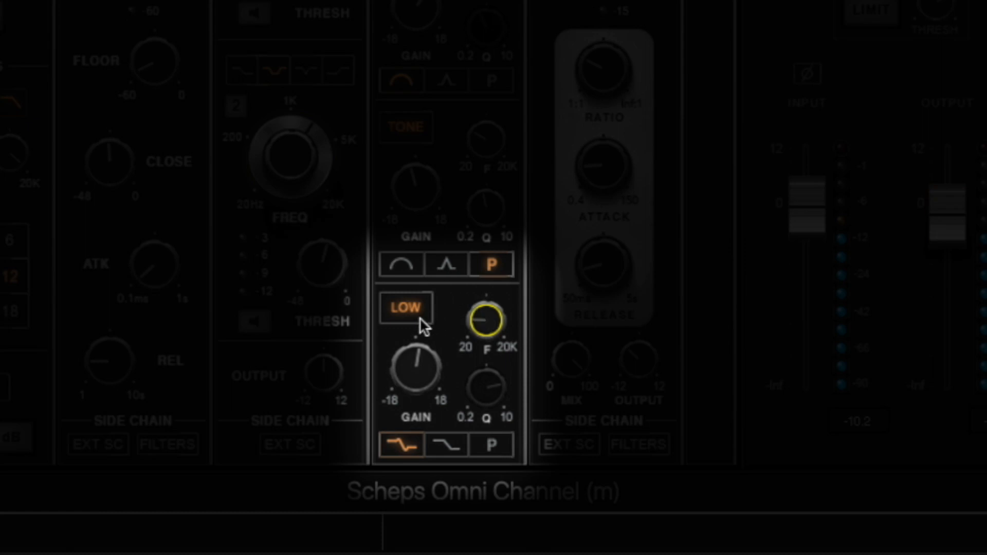
click(403, 445)
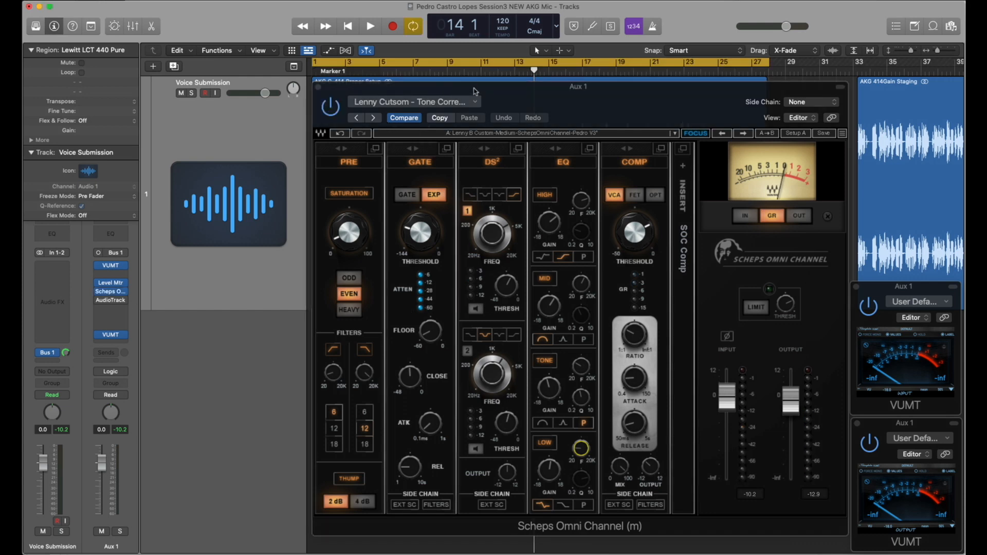
Step: Play the AKG C-414 Proper Setup region while switching Scheps Omni Channel on and off to compare the sound, and close the plug-in
drag(474, 91, 470, 90)
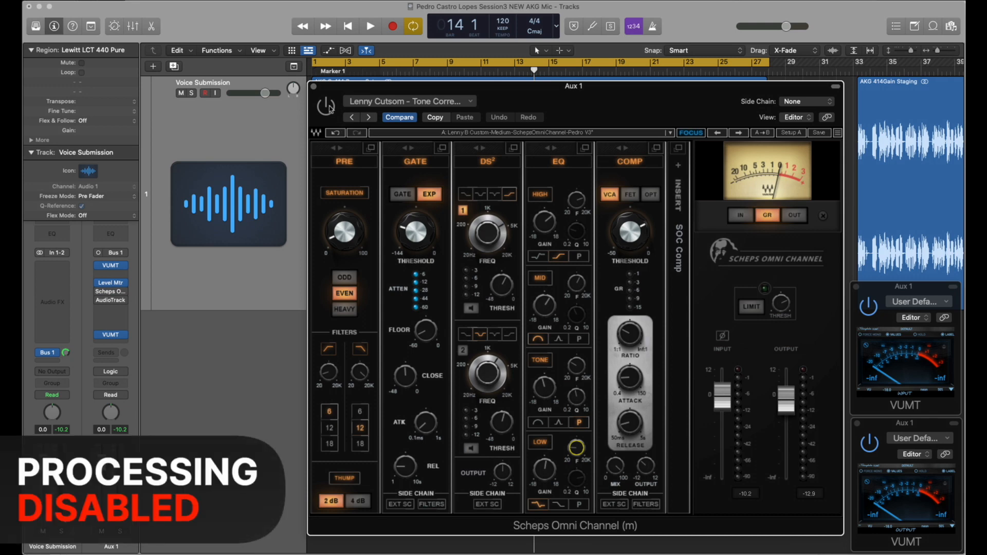
key(space)
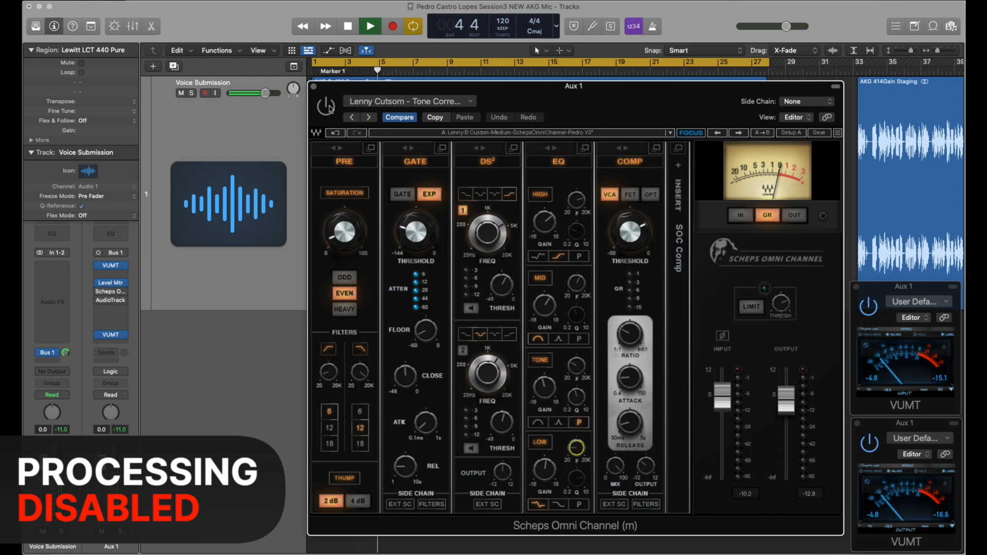
click(331, 109)
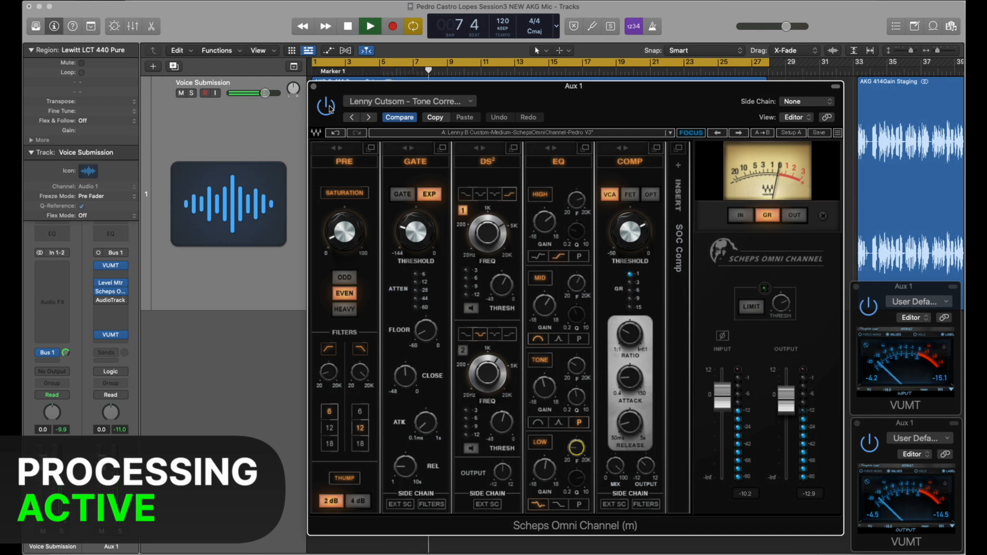
click(326, 106)
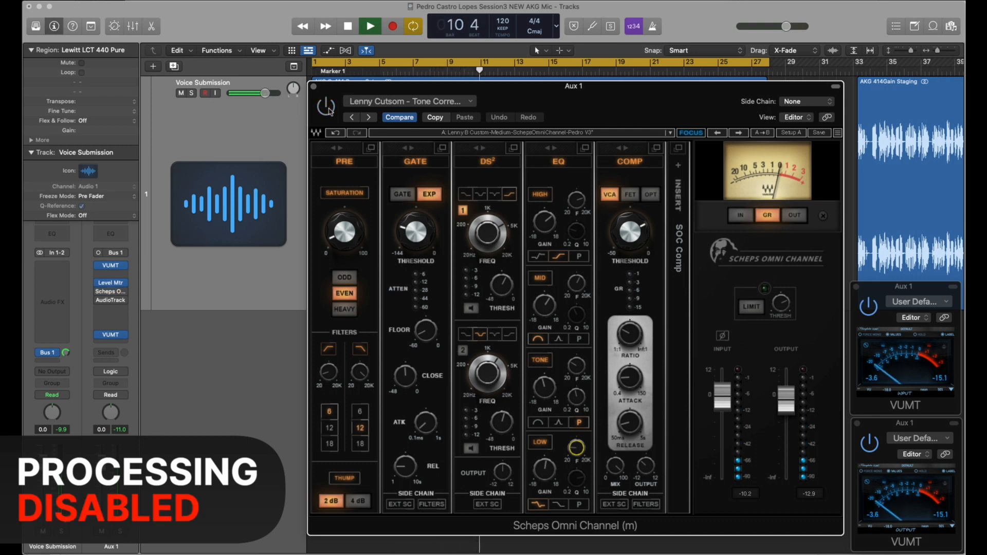
click(328, 107)
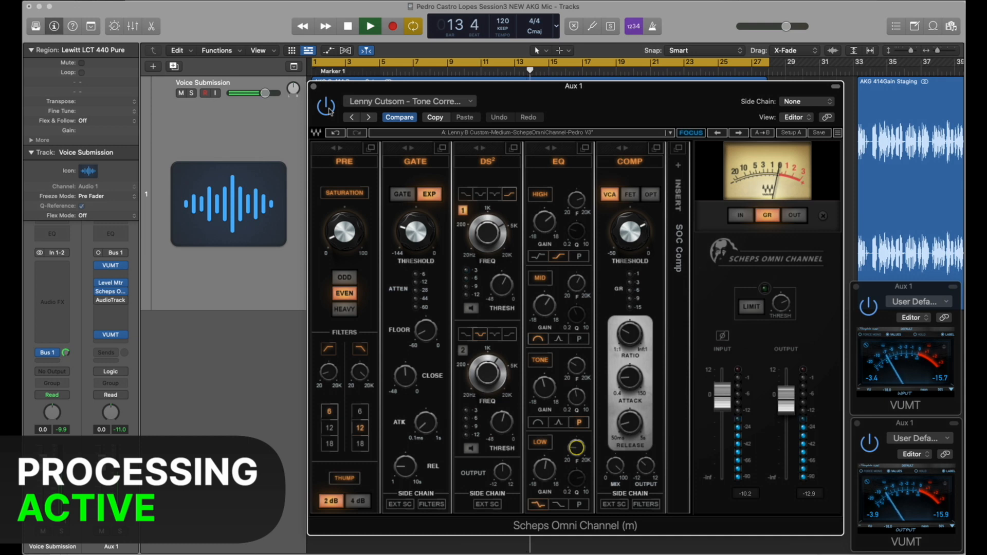
key(space)
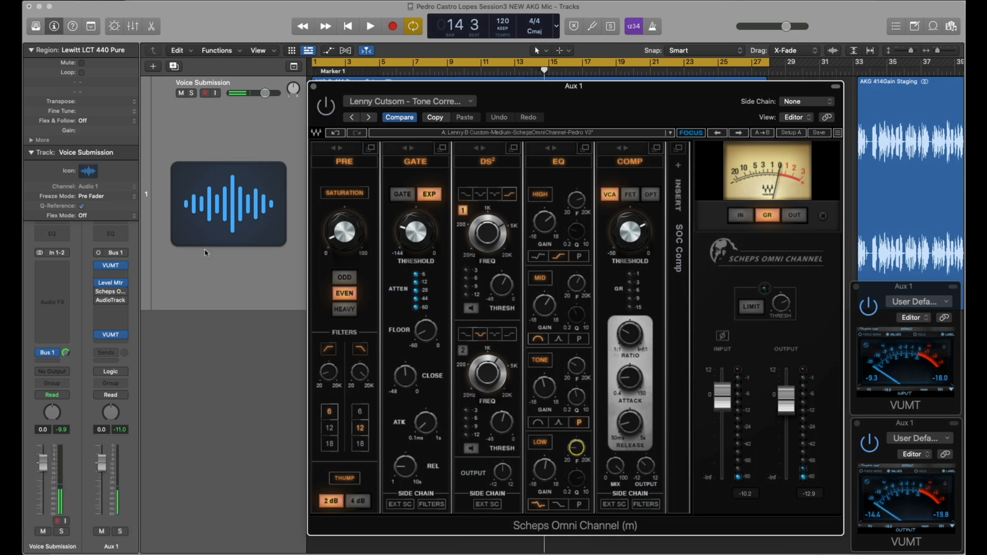
click(313, 86)
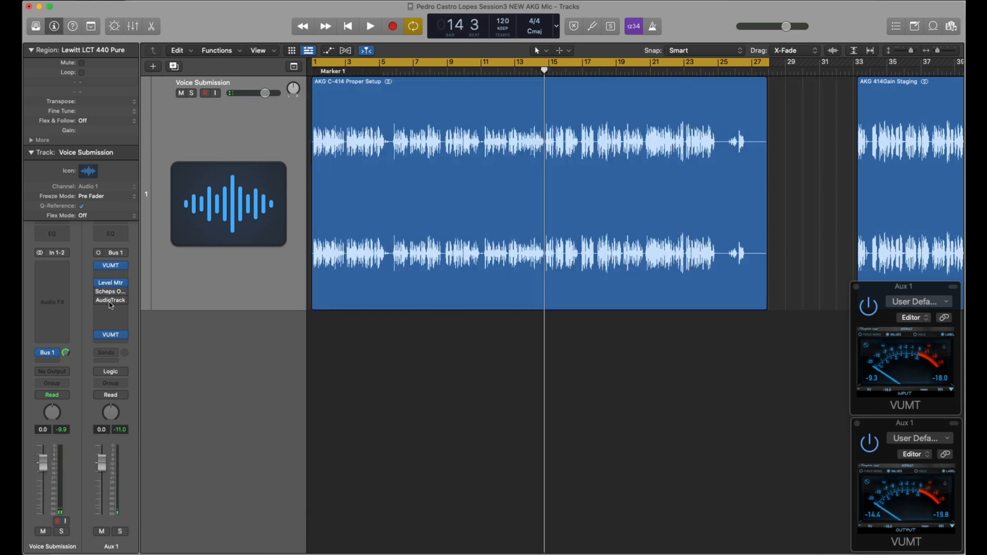
Step: Open AudioTrack on Aux 1 and examine its EQ bands 1, 4 and 3 and its compressor settings
click(111, 300)
drag(587, 236, 617, 180)
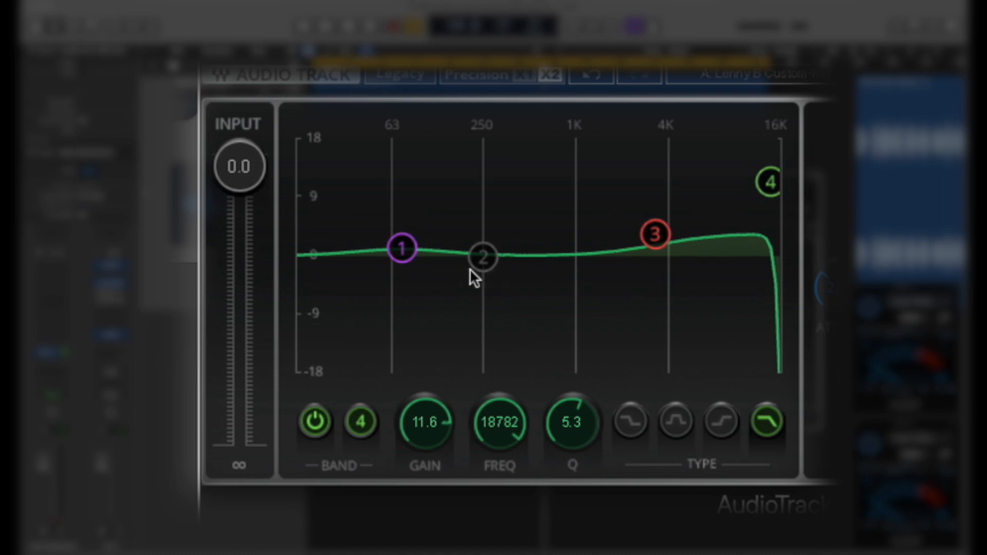
click(402, 250)
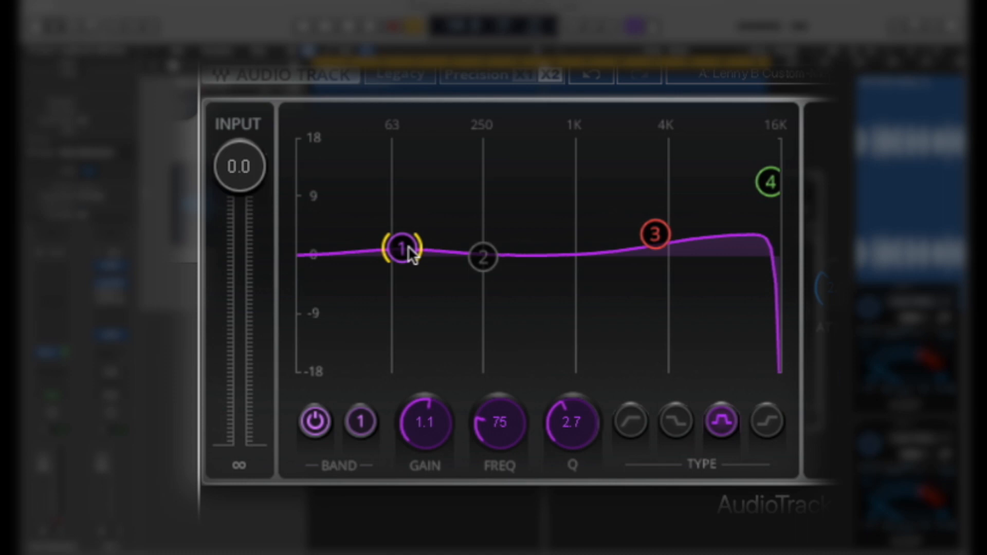
click(771, 182)
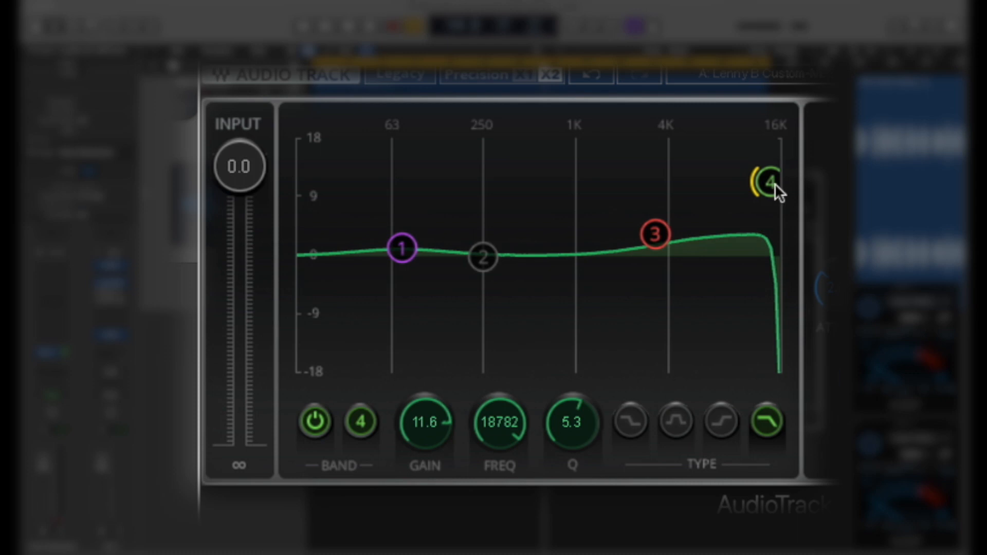
click(661, 234)
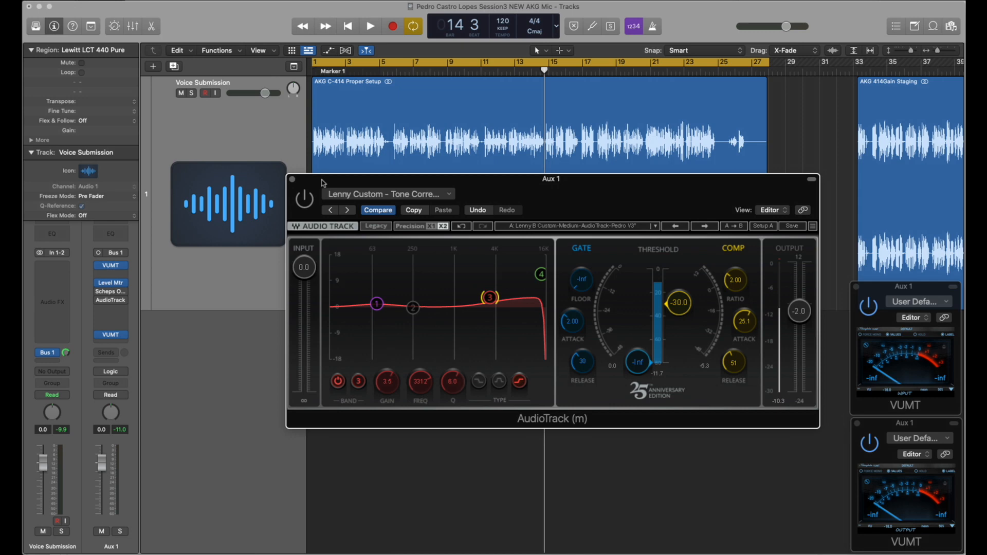
drag(323, 184, 367, 214)
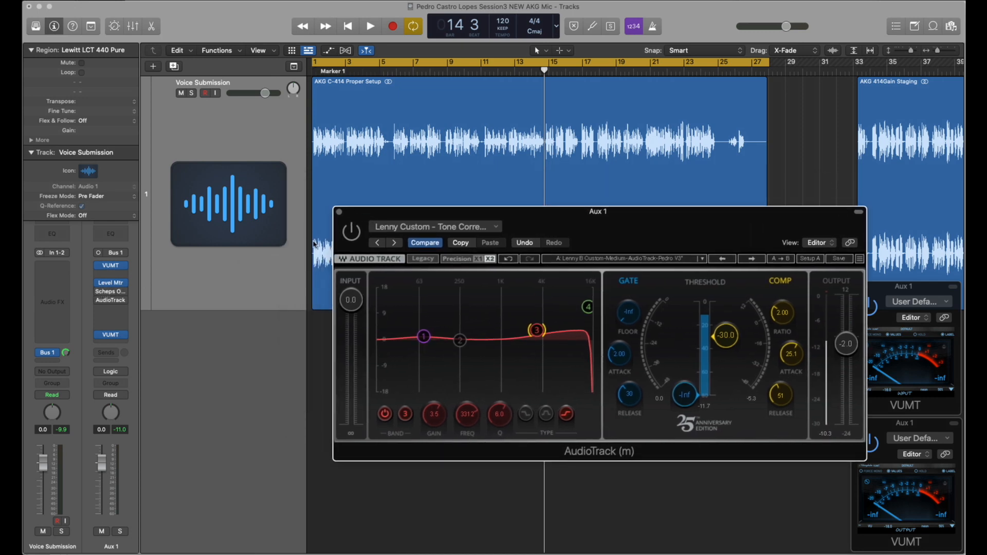
Step: Play the AKG C-414 Proper Setup region to check AudioTrack's levels, and arrange the AudioTrack and Scheps Omni Channel windows together
drag(494, 212, 433, 215)
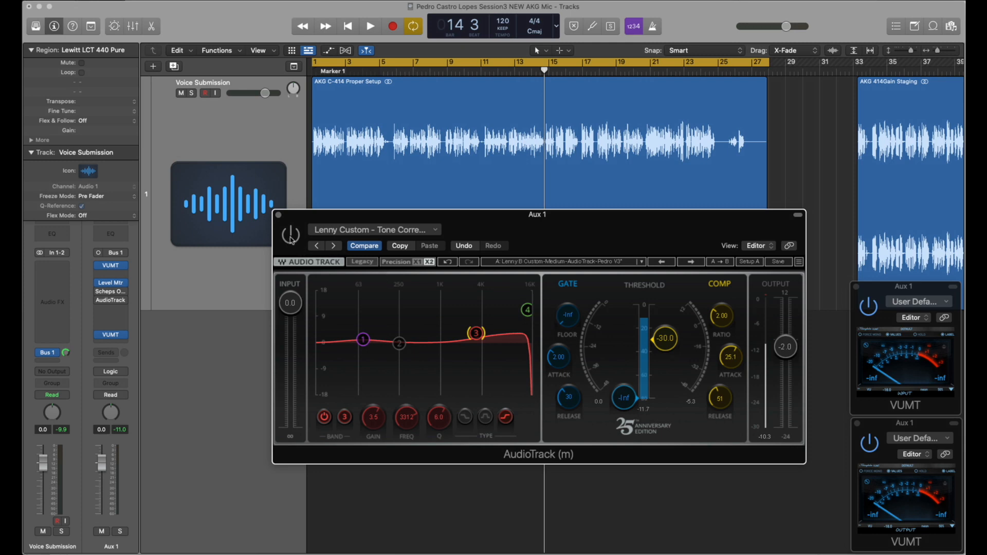
key(space)
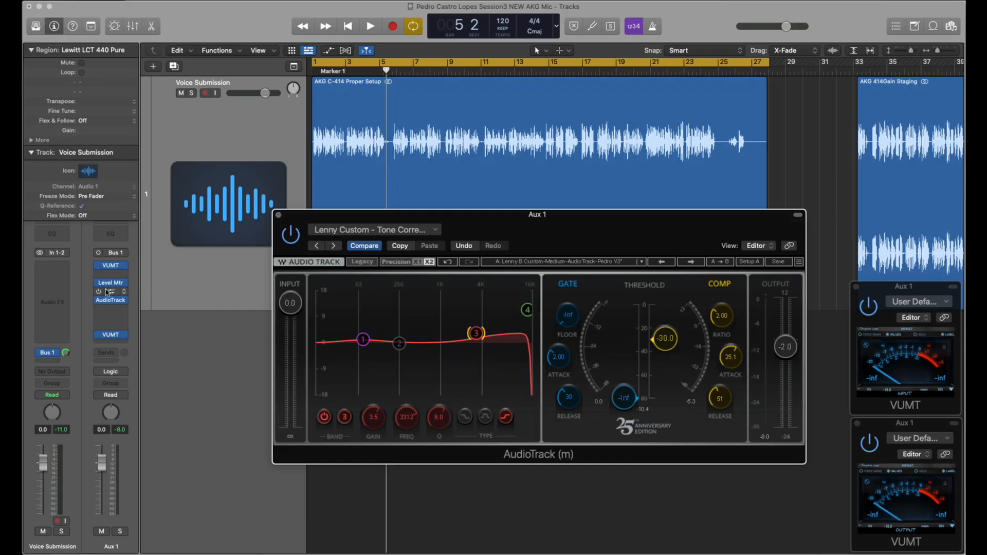
drag(595, 241, 563, 225)
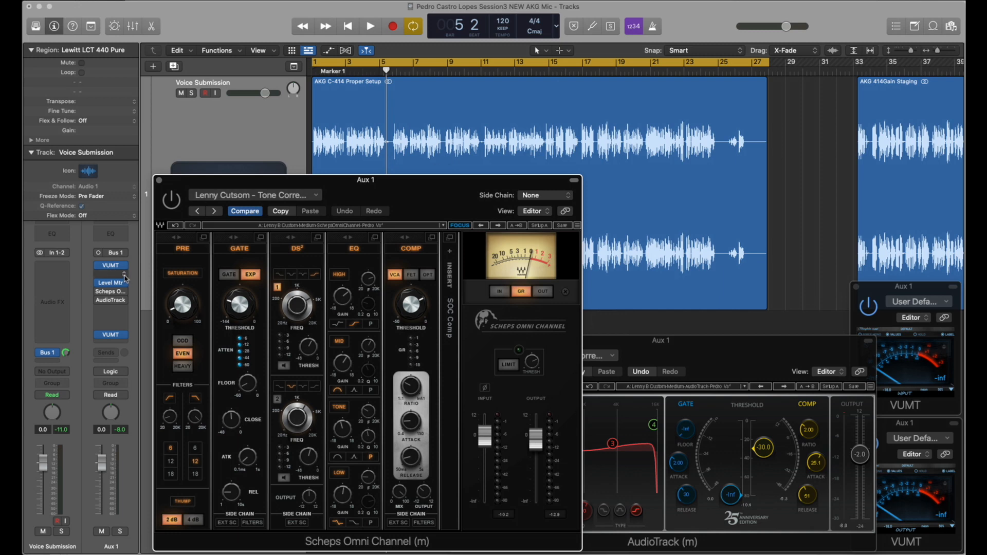
Step: Play the AKG C-414 Proper Setup region while switching Scheps Omni Channel and AudioTrack on and off together, ending with both enabled
key(space)
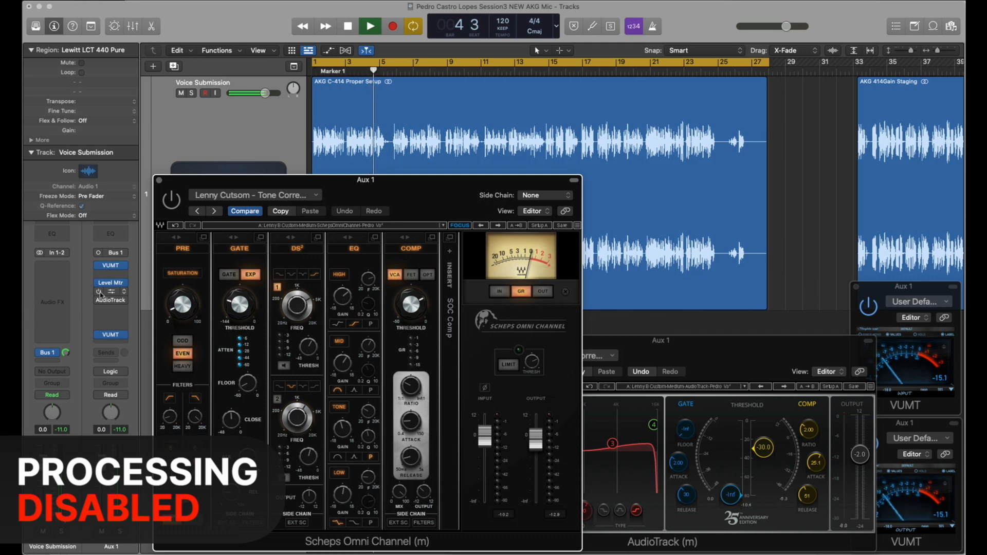
click(99, 291)
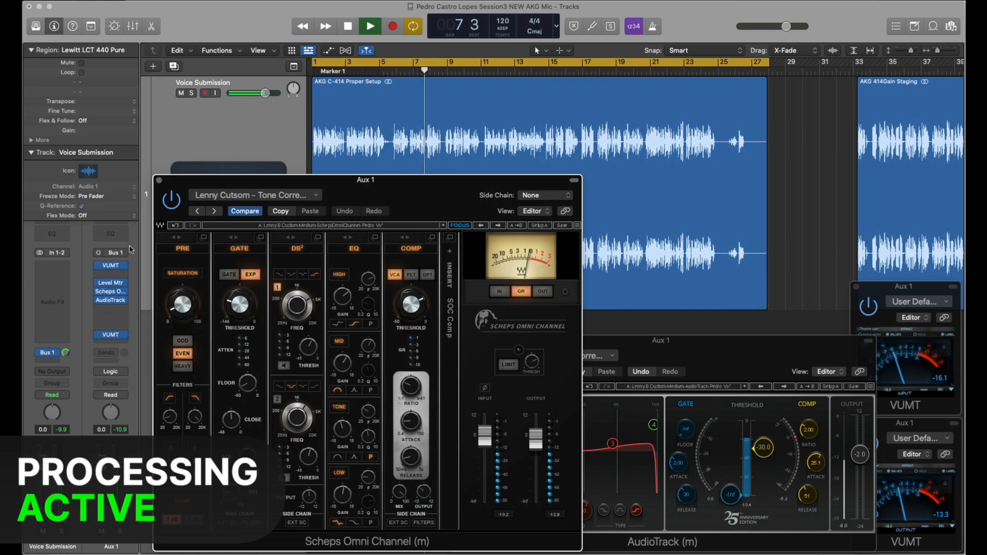
click(99, 292)
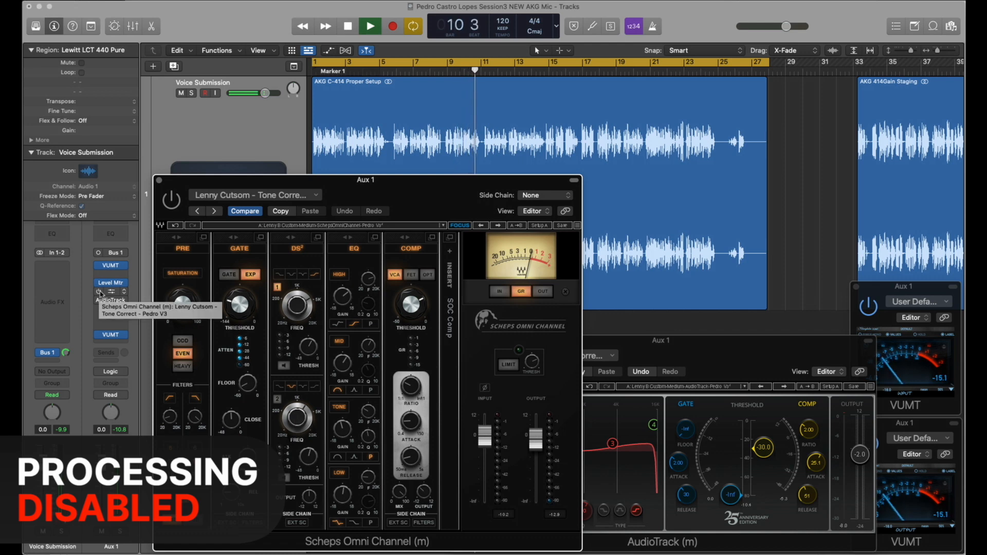
click(99, 291)
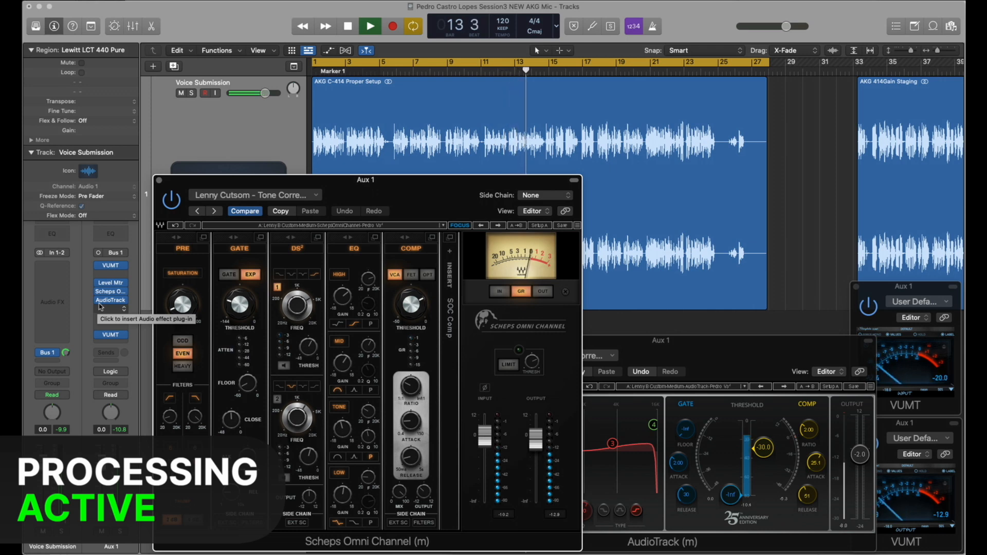
key(space)
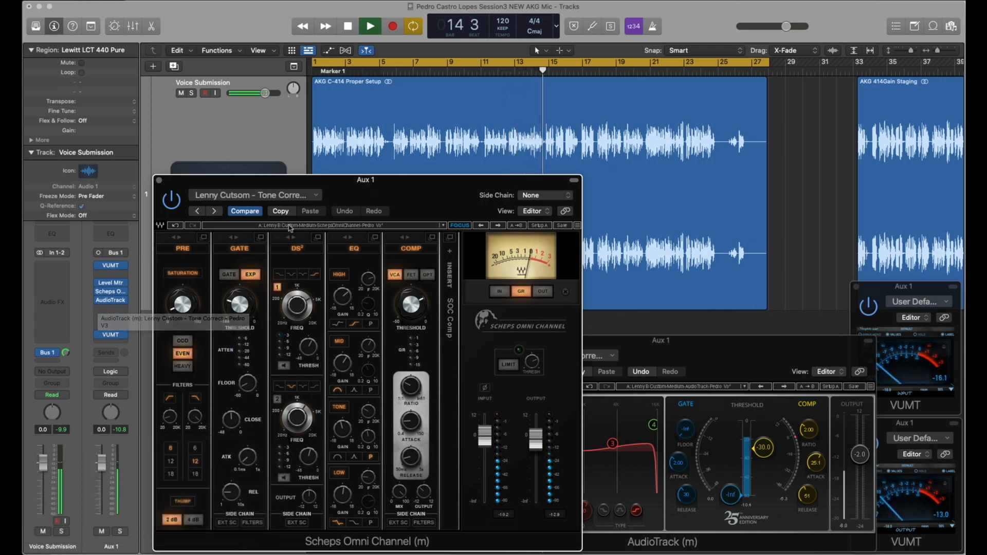